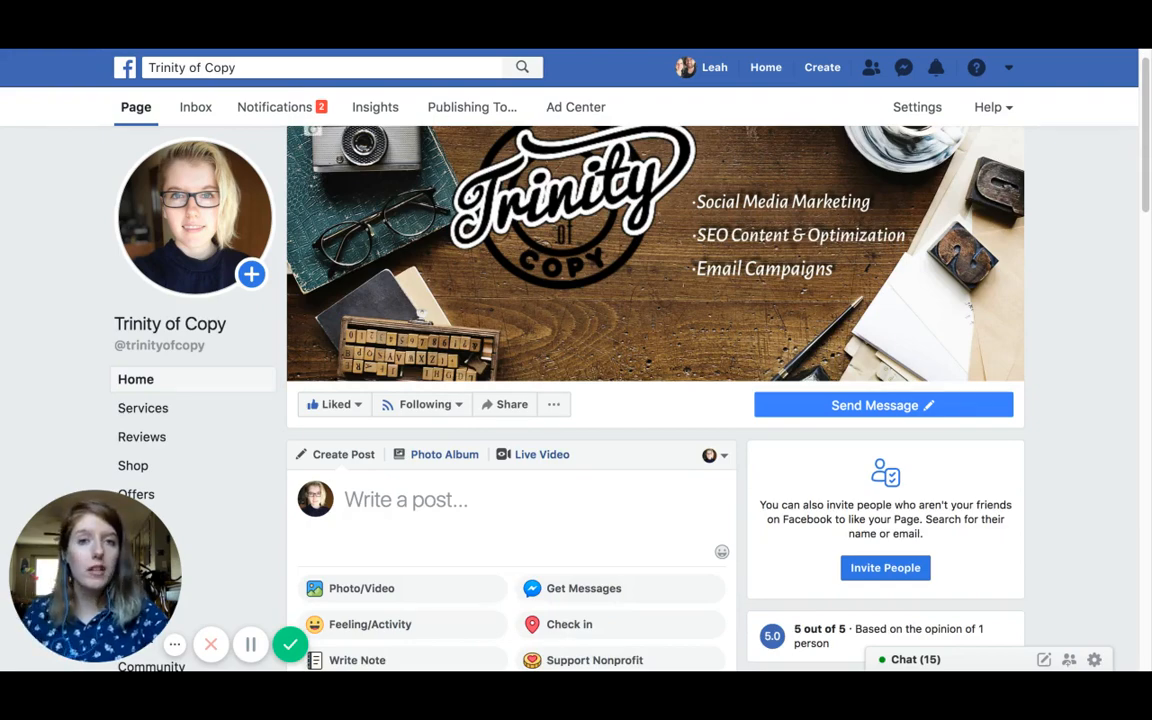
# Step: Start a new post on the Trinity of Copy Page and choose the Offer/Discount post type
pyautogui.scroll(-5, 600, 580)
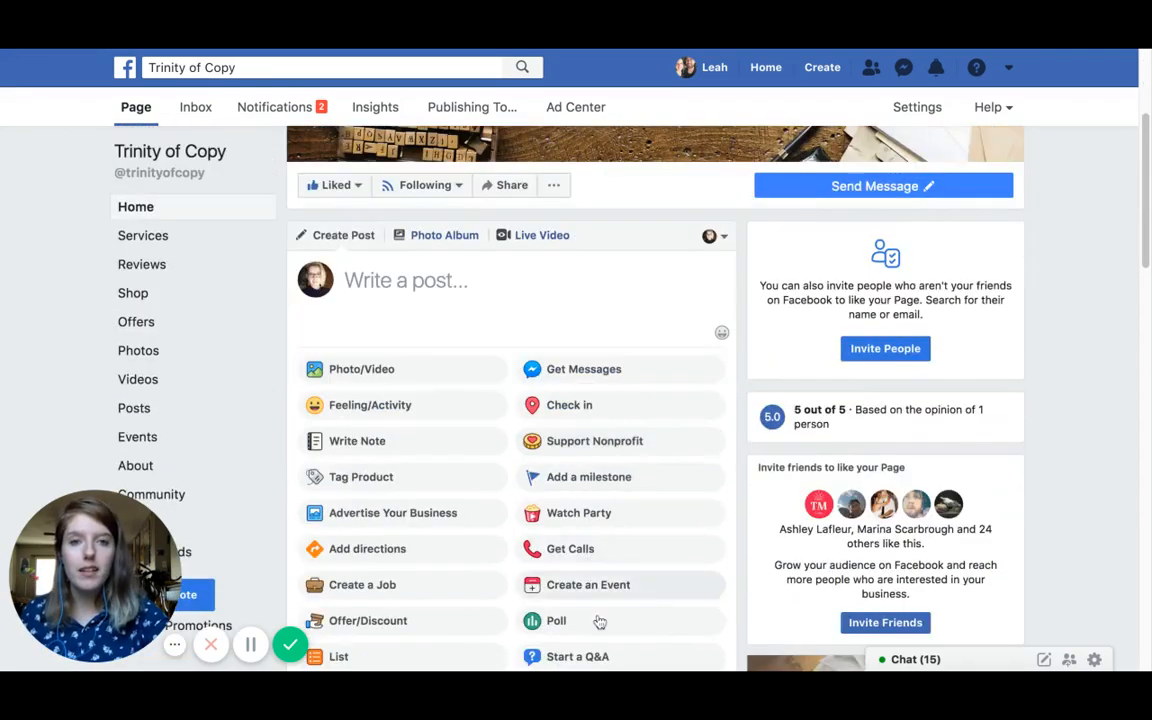
pyautogui.scroll(5, 507, 265)
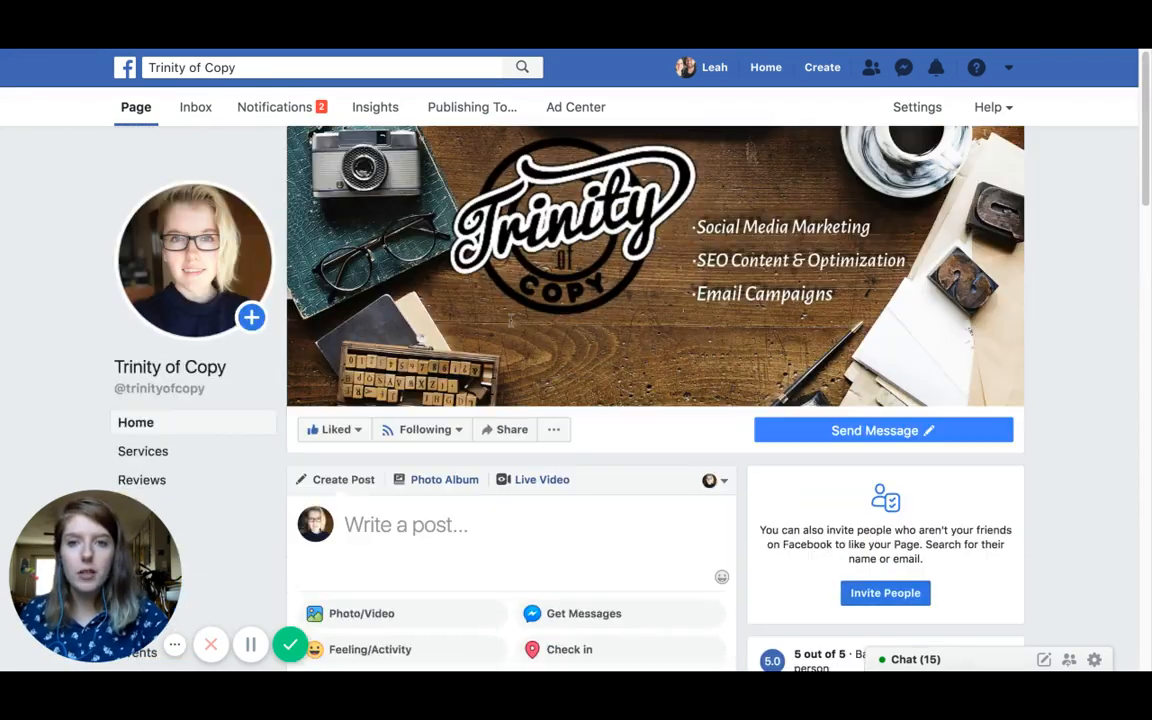
pyautogui.scroll(-3, 615, 391)
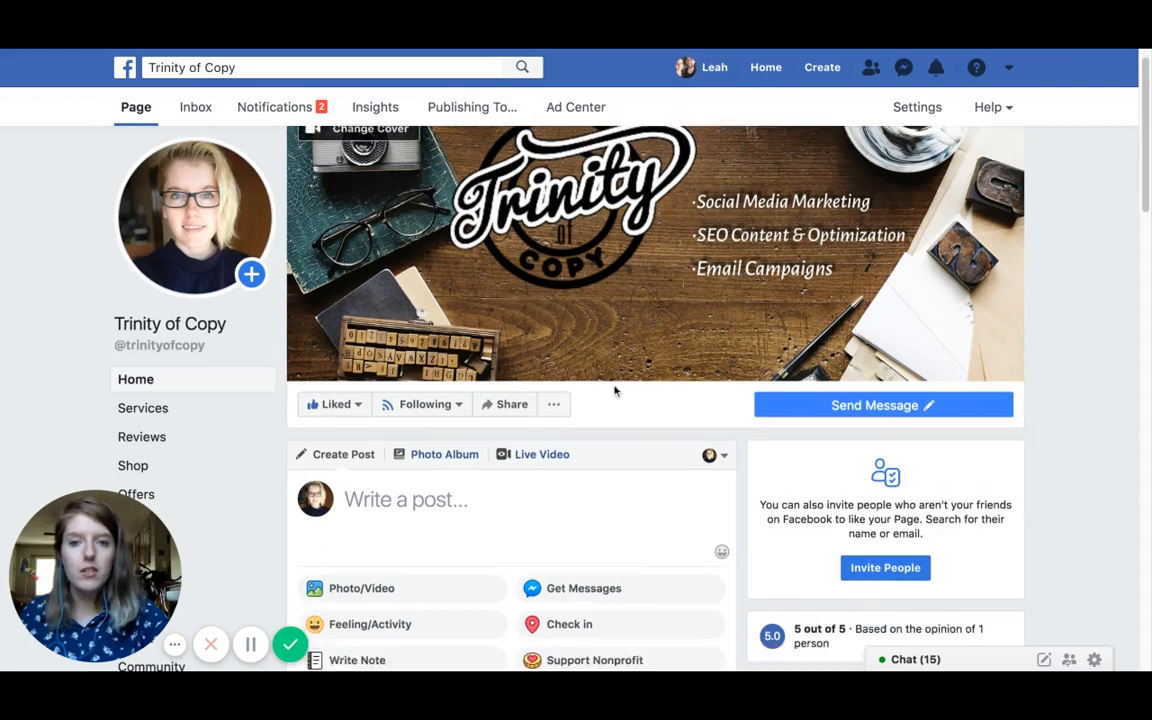
pyautogui.scroll(-1, 615, 391)
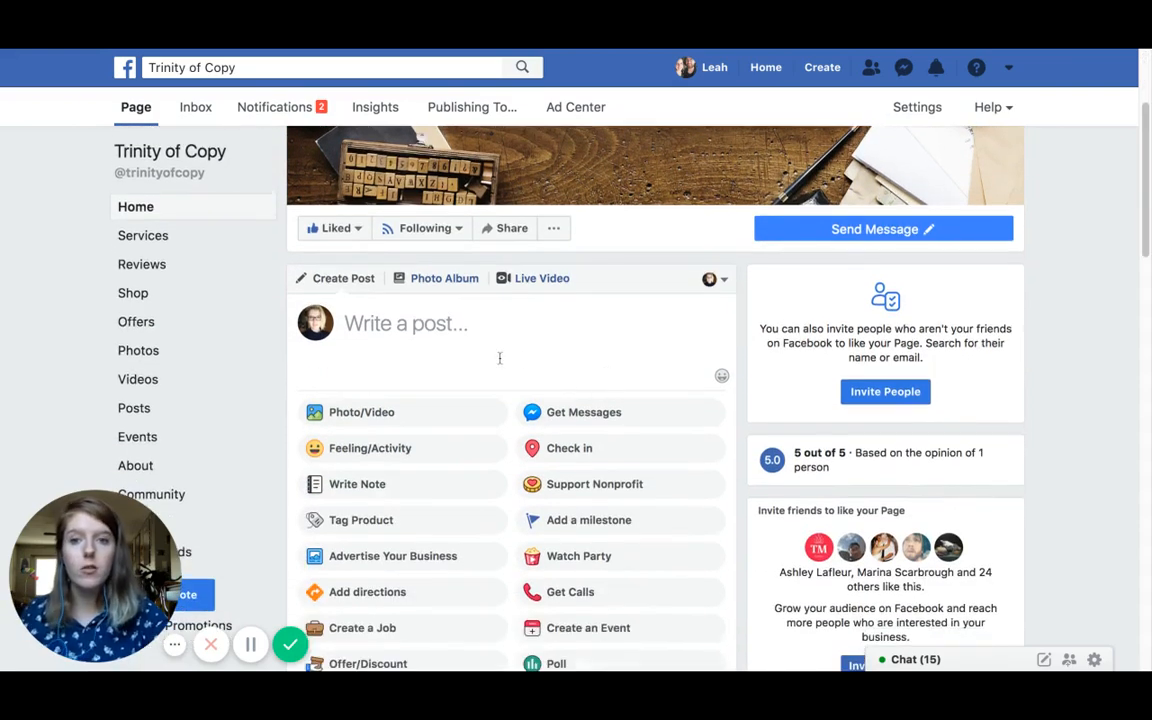
pyautogui.click(446, 332)
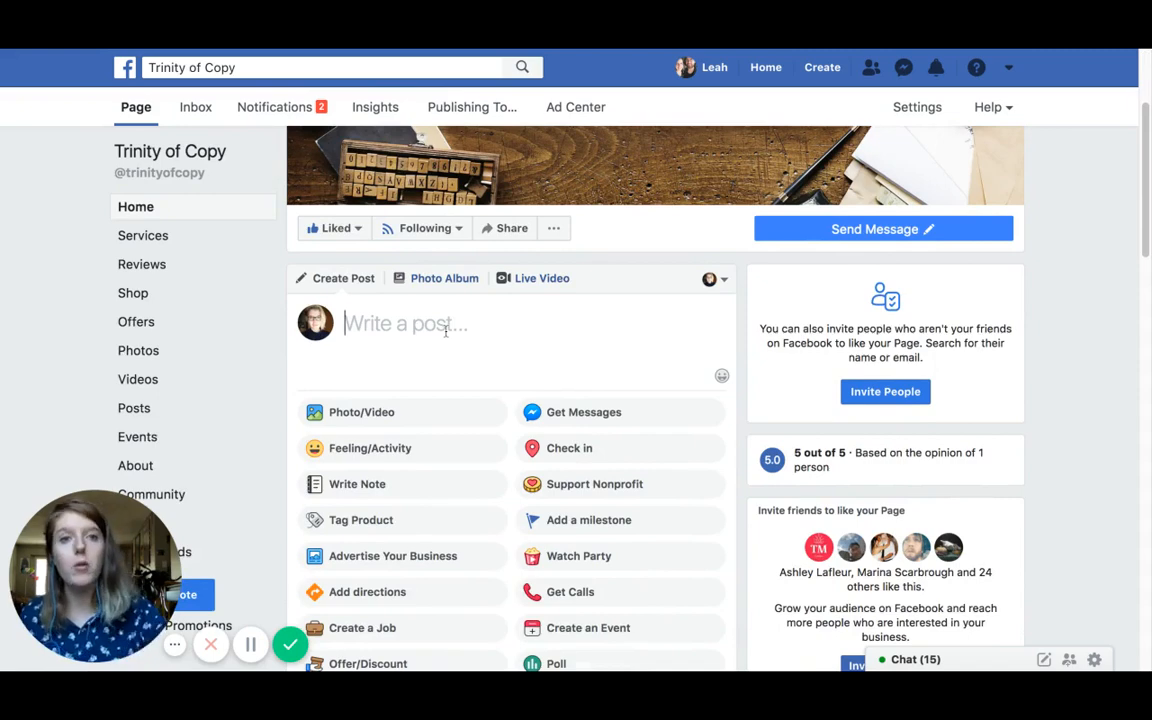
pyautogui.scroll(-1, 446, 331)
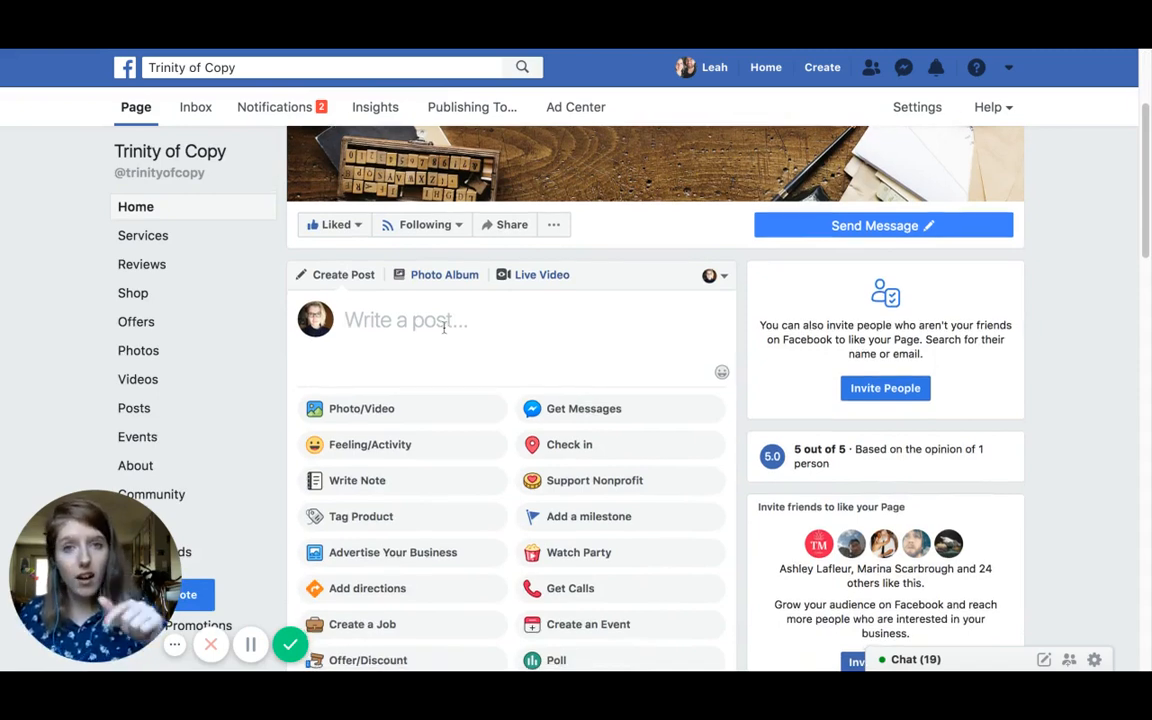
pyautogui.scroll(-5, 444, 326)
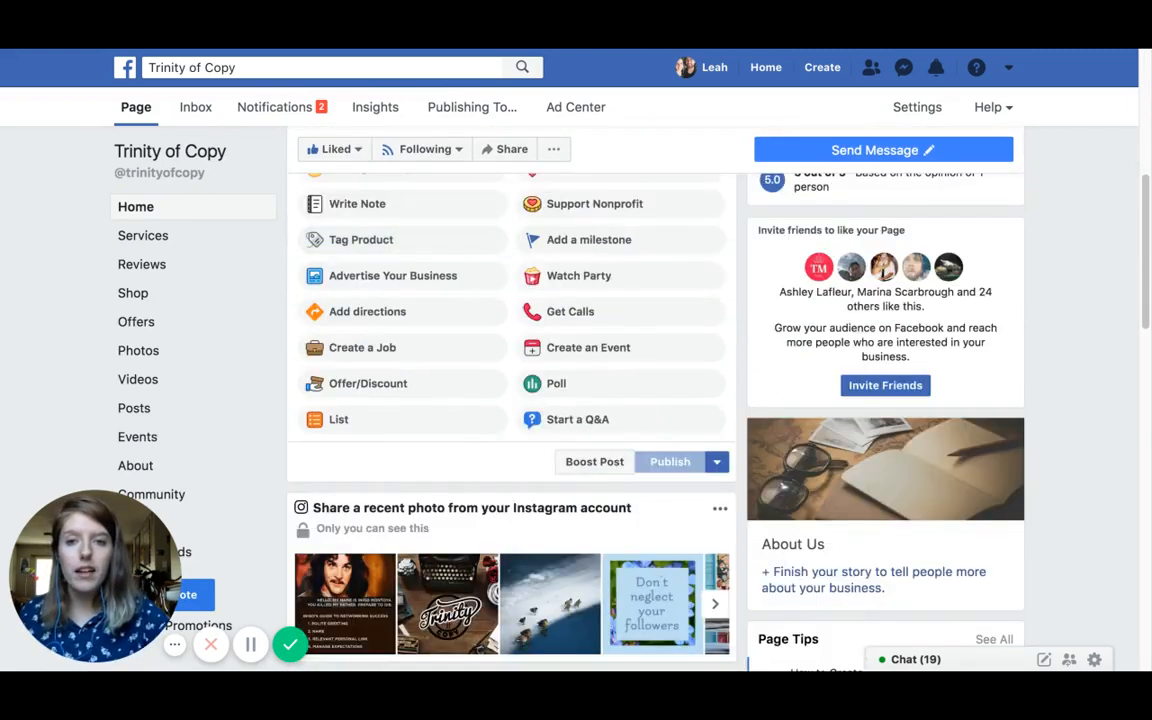
pyautogui.scroll(2, 444, 326)
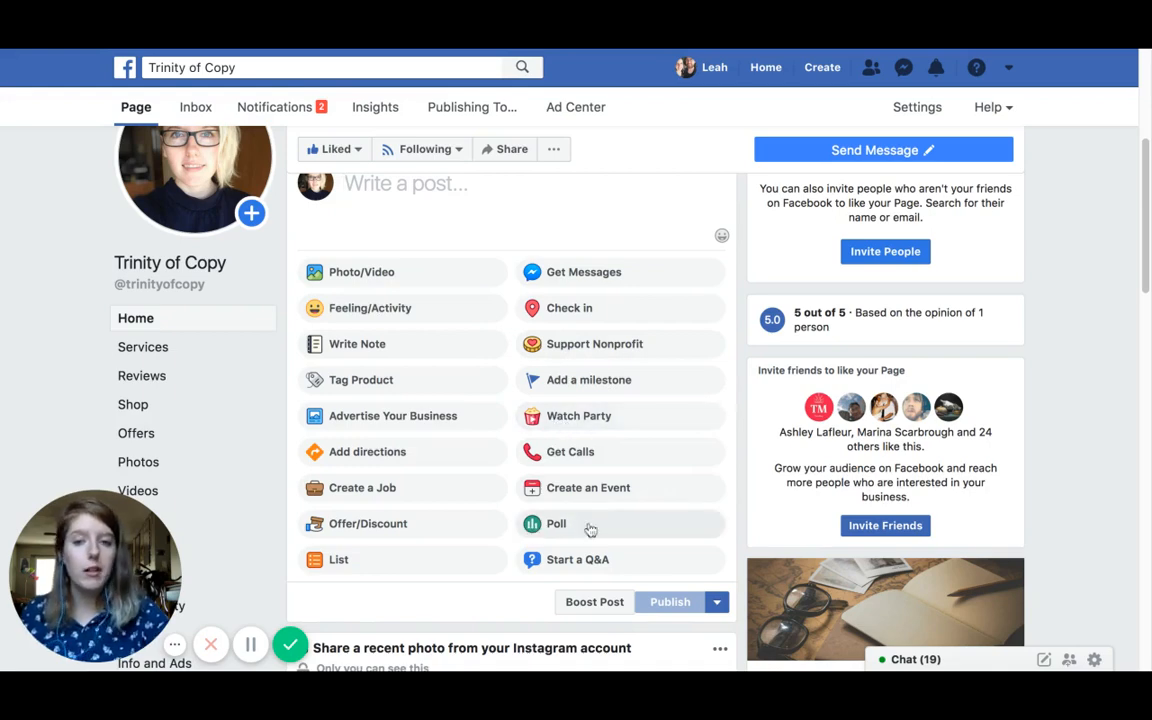
pyautogui.click(443, 535)
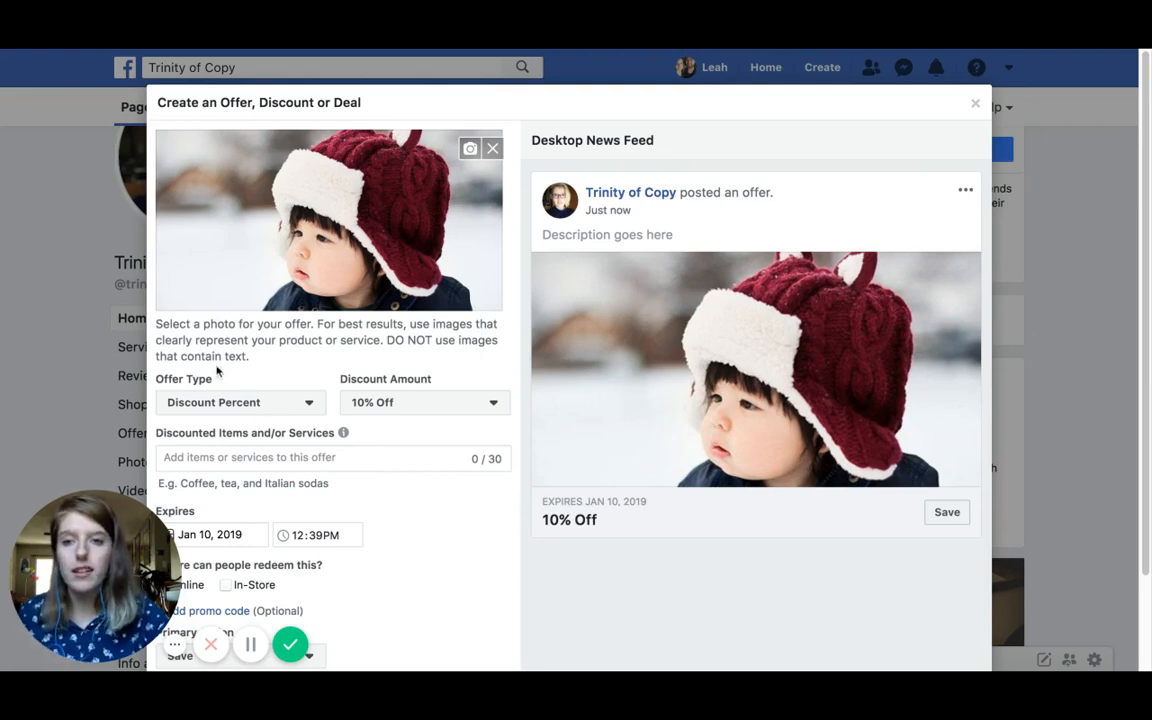
# Step: Keep Discount Percent as the offer type and change the discount from 10% Off to Free
pyautogui.scroll(-1, 203, 395)
pyautogui.scroll(1, 227, 373)
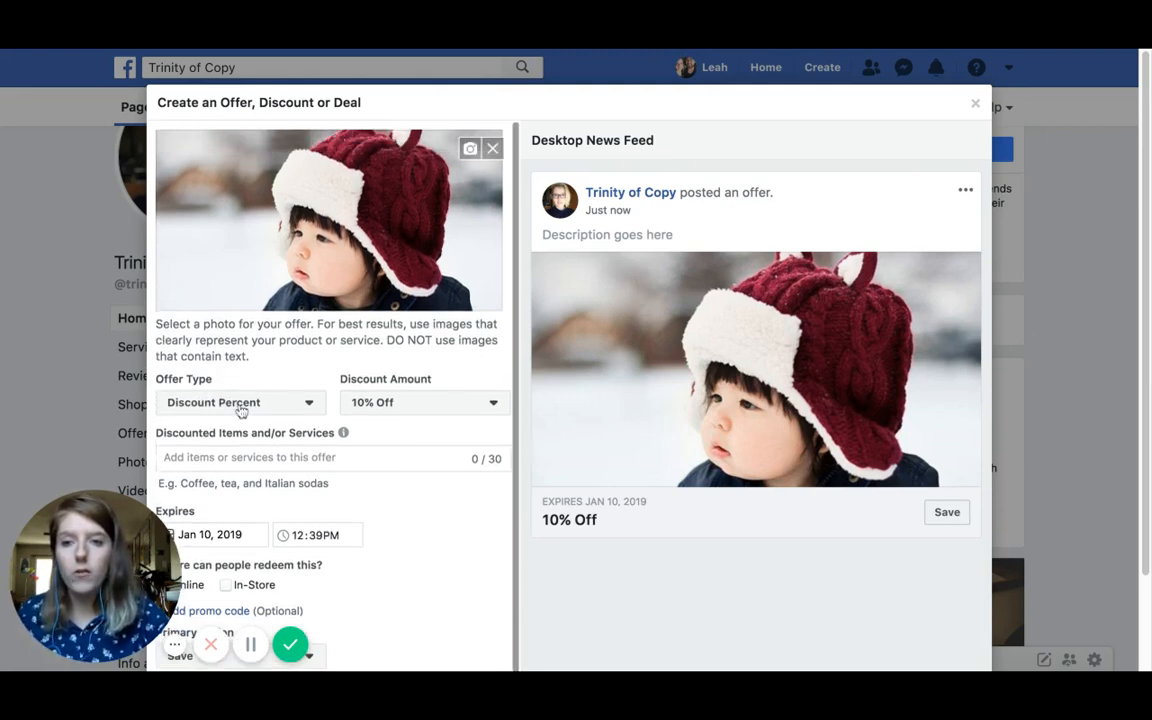
pyautogui.click(300, 405)
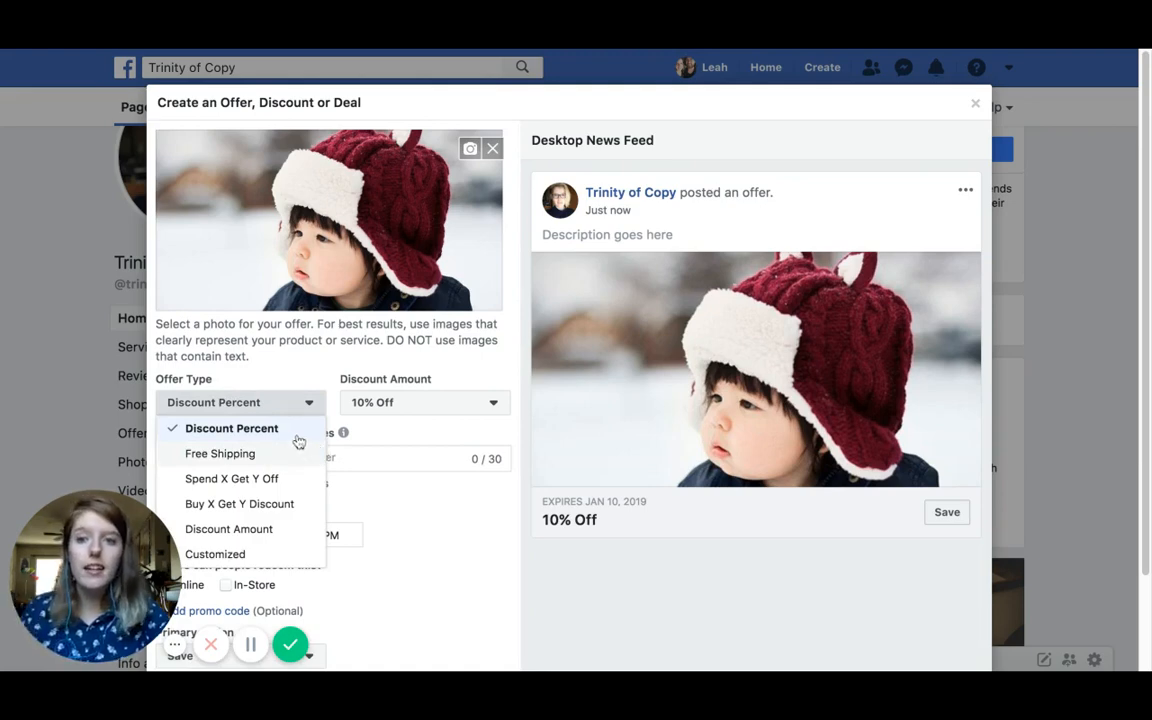
pyautogui.click(314, 430)
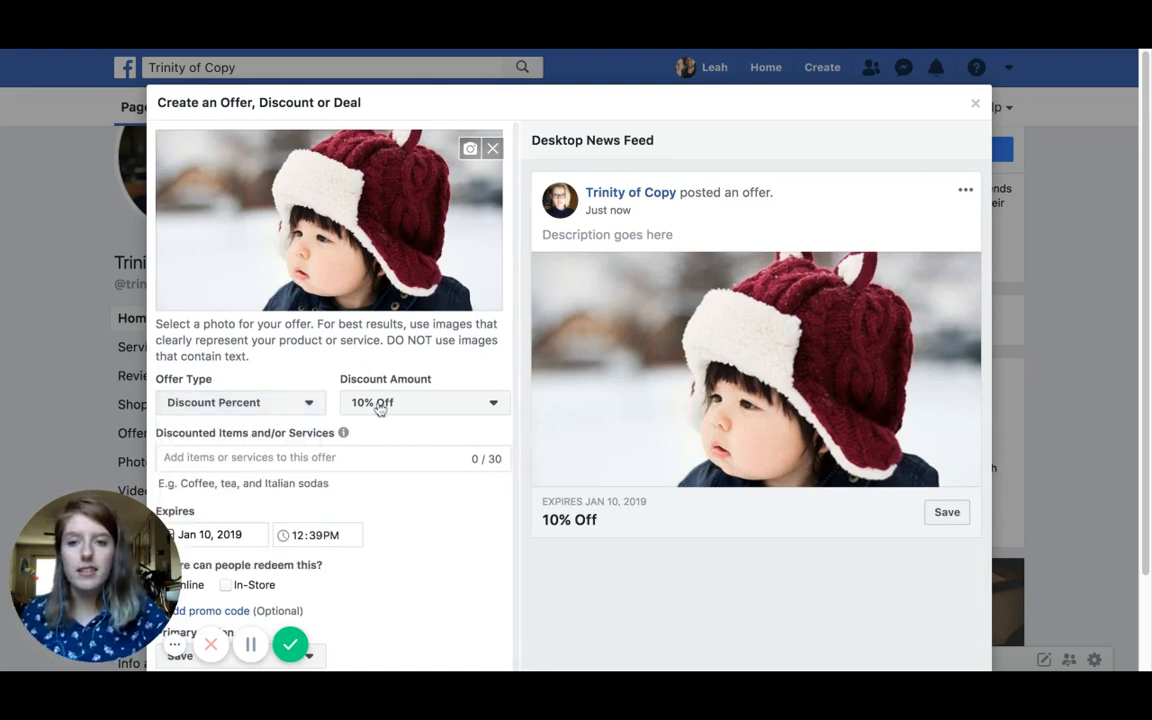
pyautogui.click(425, 404)
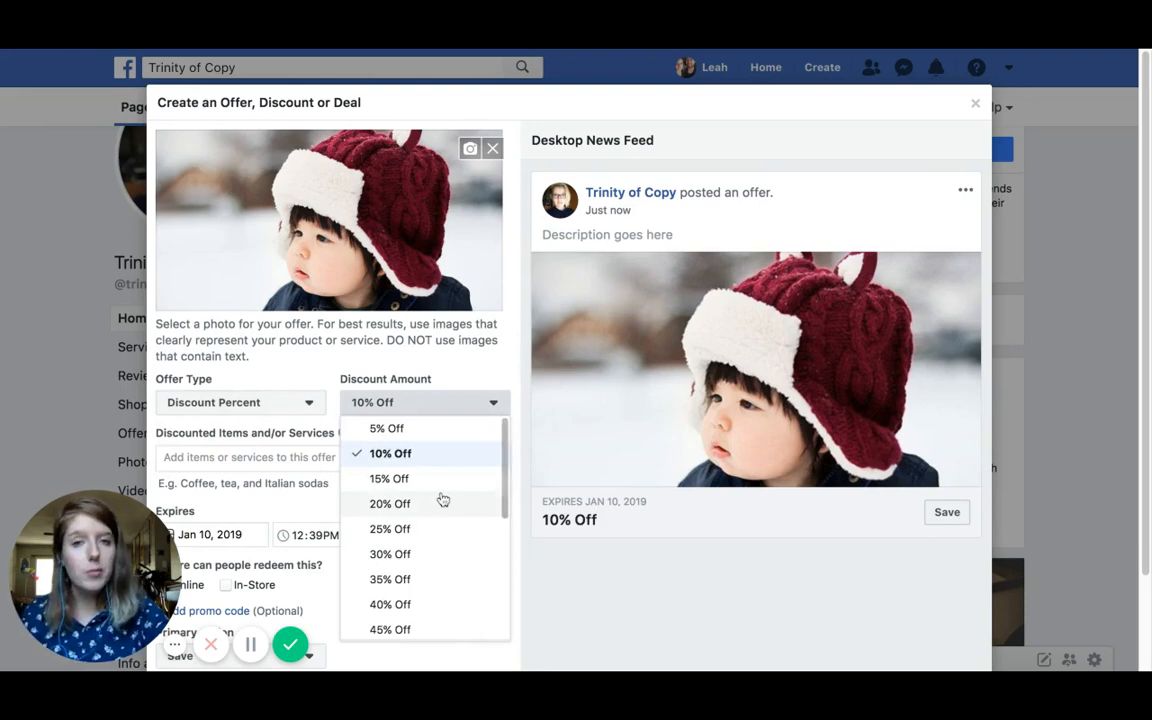
pyautogui.click(404, 431)
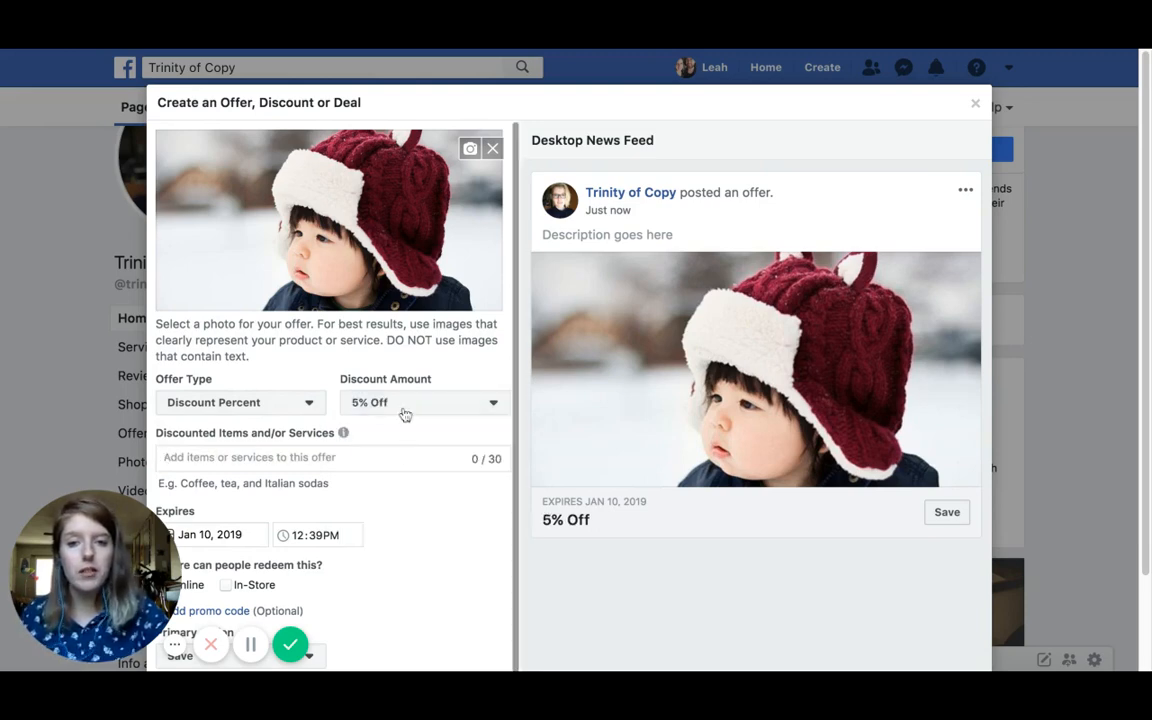
pyautogui.click(404, 406)
pyautogui.scroll(-3, 447, 540)
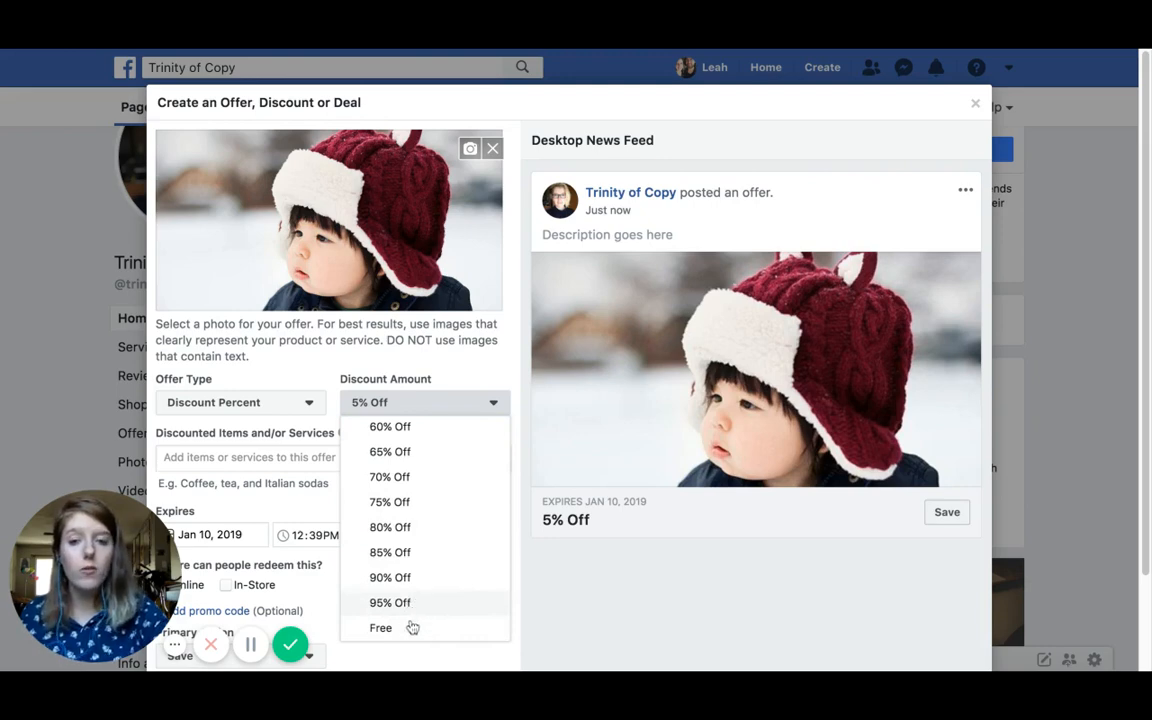
pyautogui.click(445, 632)
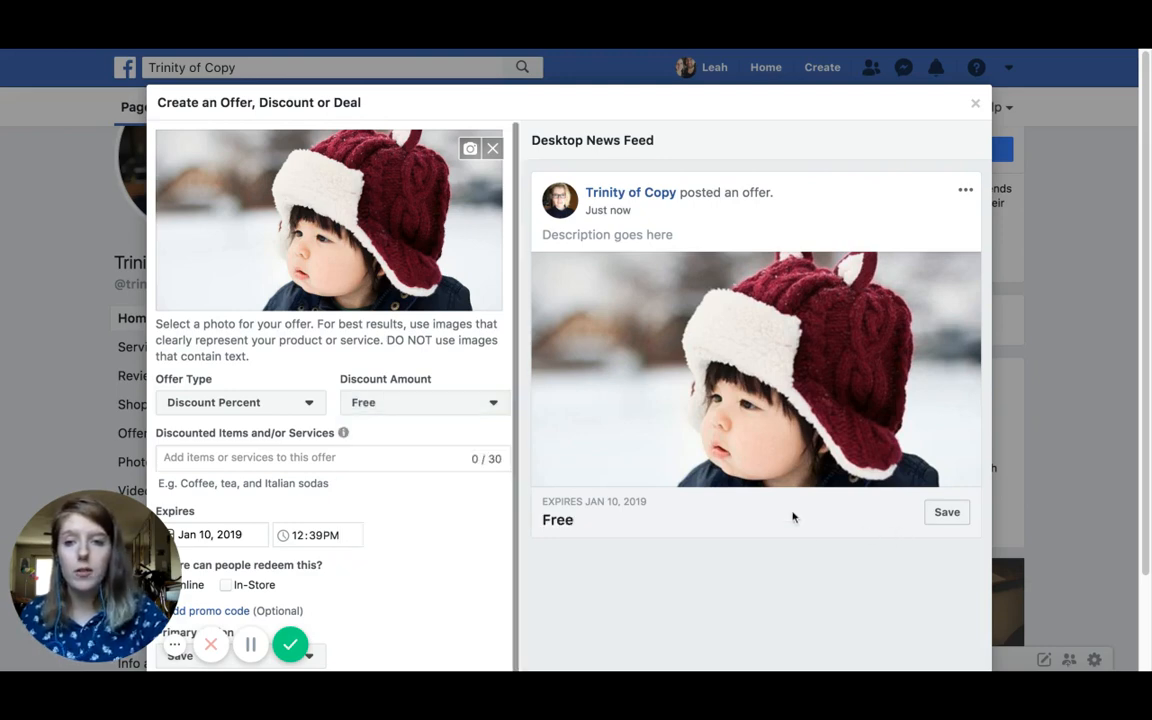
# Step: Change the offer type to Spend X Get Y Off
pyautogui.click(255, 403)
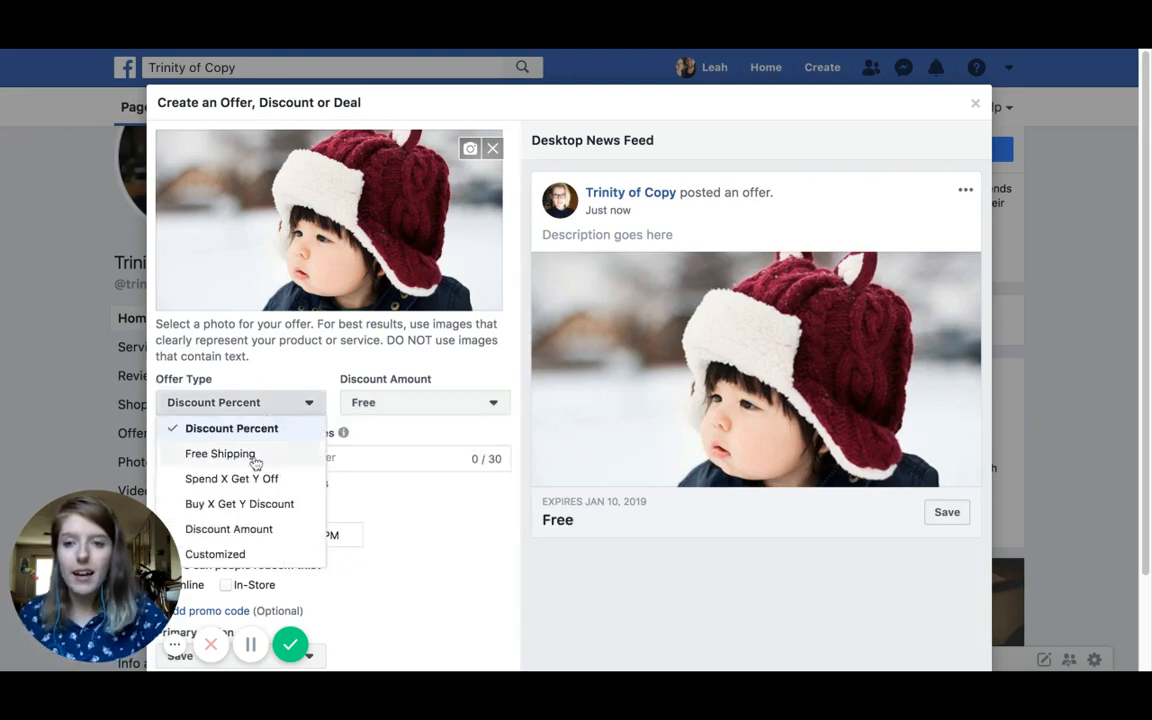
pyautogui.click(254, 458)
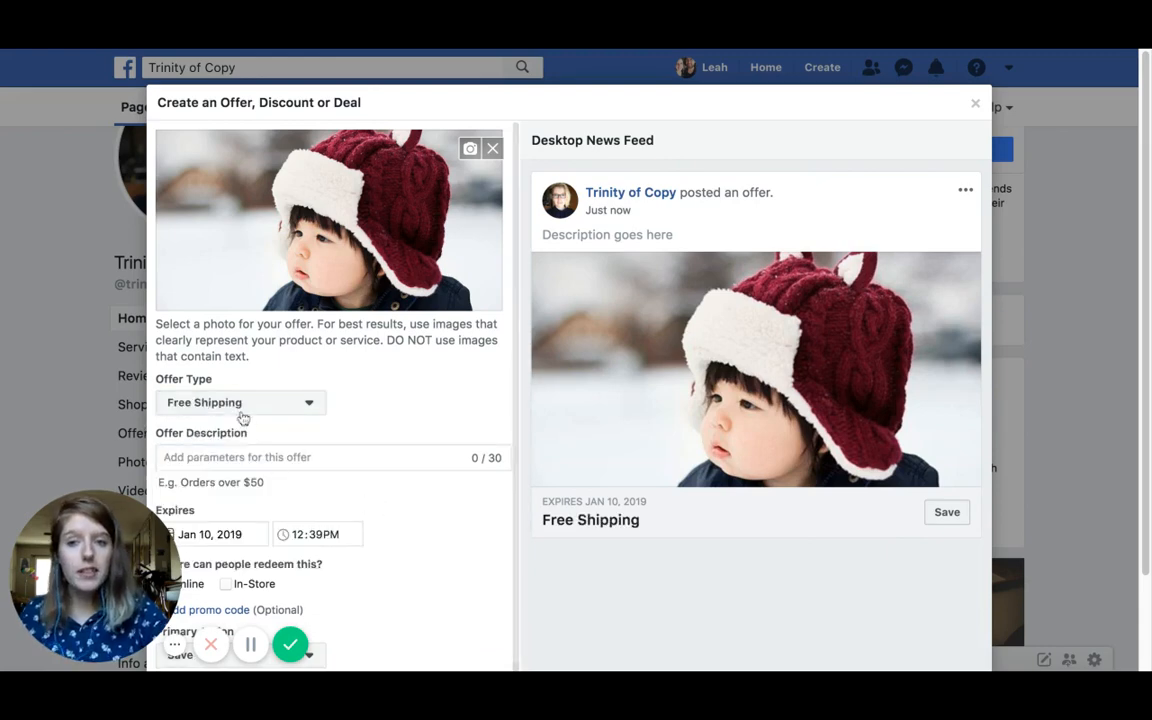
pyautogui.click(240, 402)
pyautogui.click(231, 478)
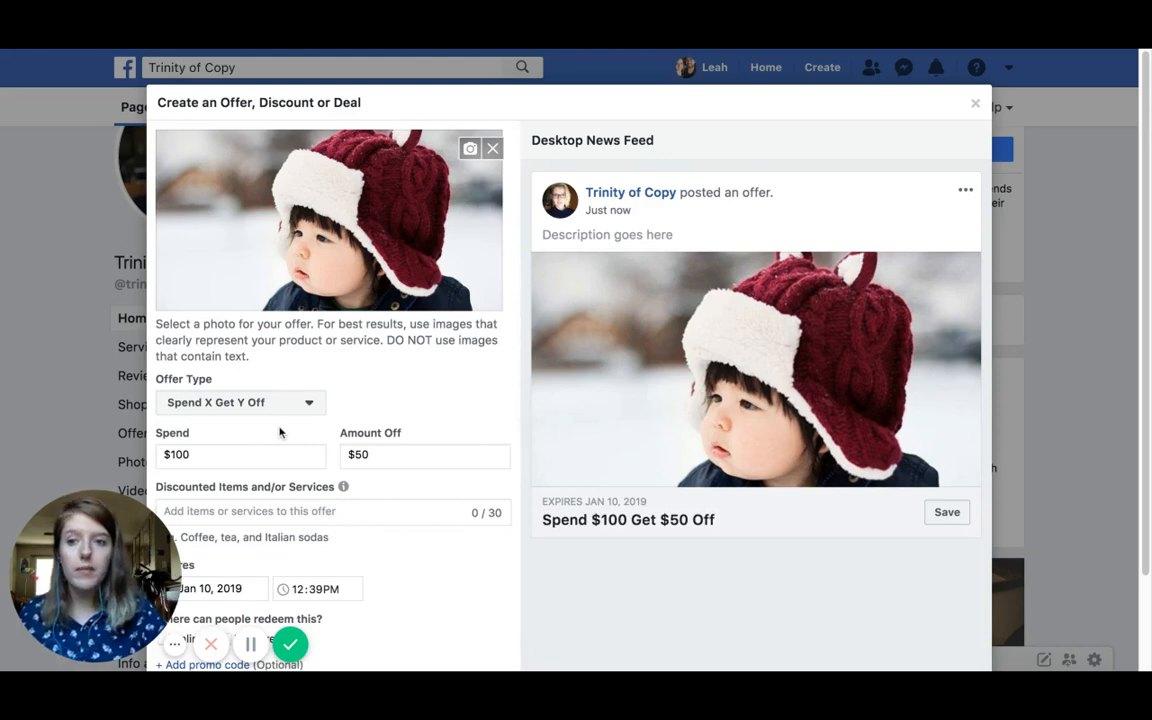
# Step: Set the Spend amount to 25 and the Amount Off from $50 to $5
pyautogui.click(204, 457)
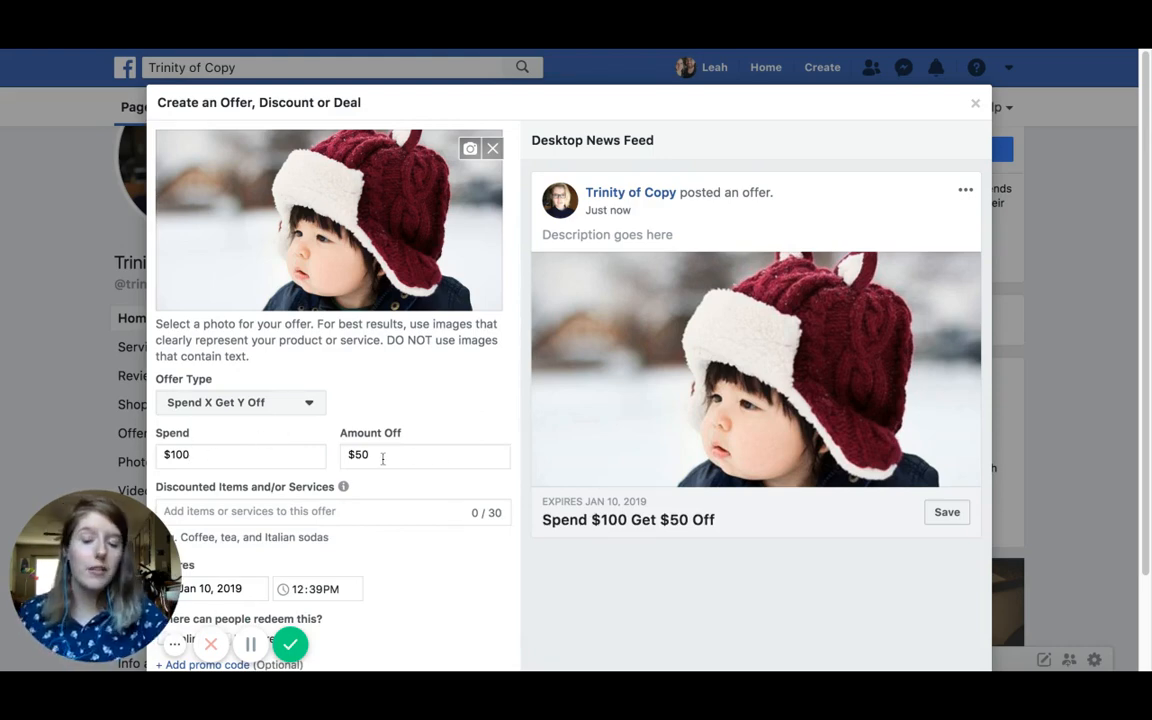
pyautogui.doubleClick(192, 454)
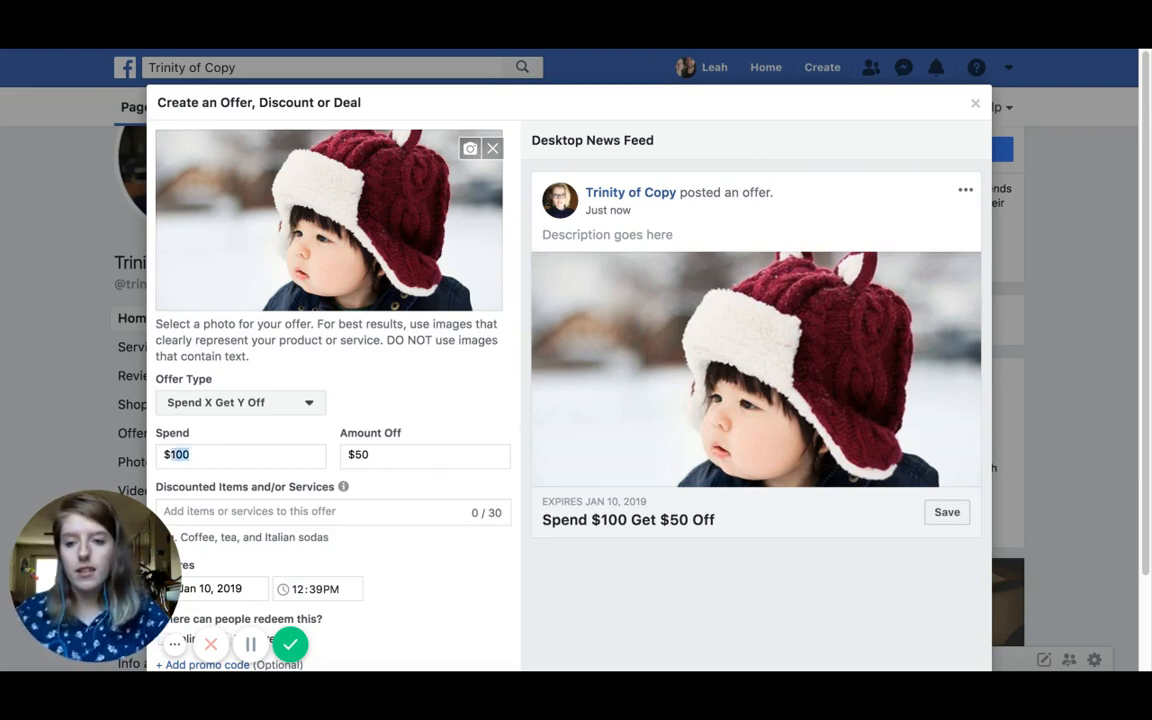
pyautogui.write('25')
pyautogui.click(375, 454)
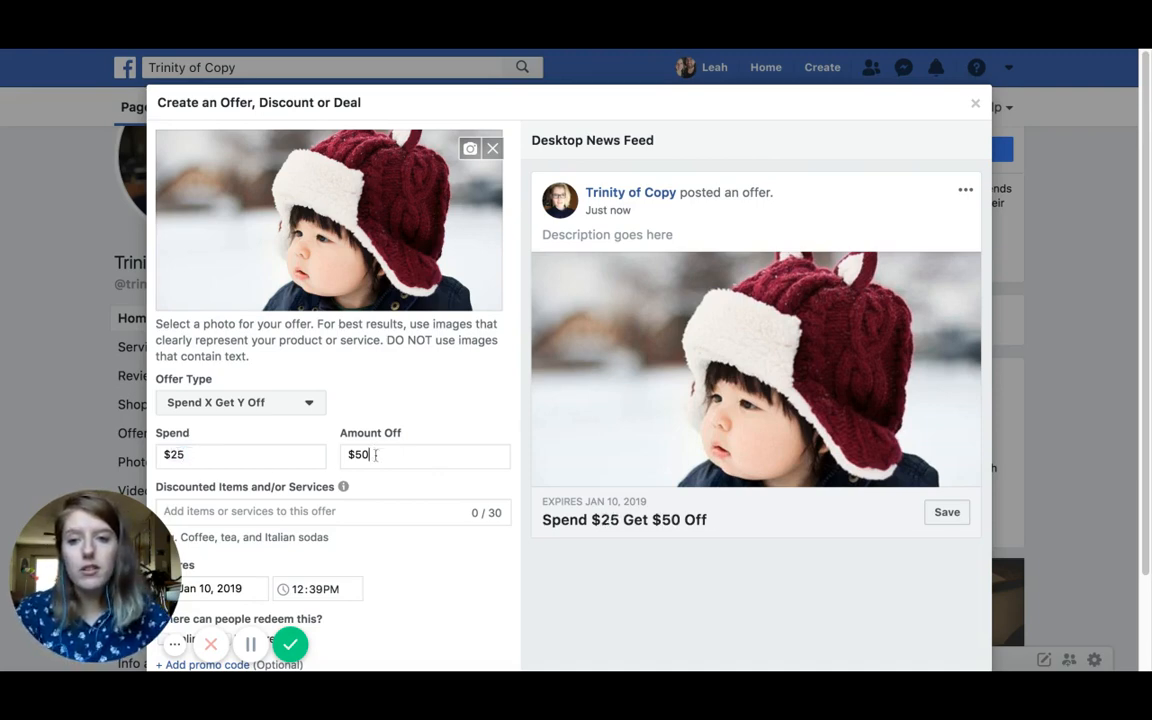
pyautogui.press('BackSpace')
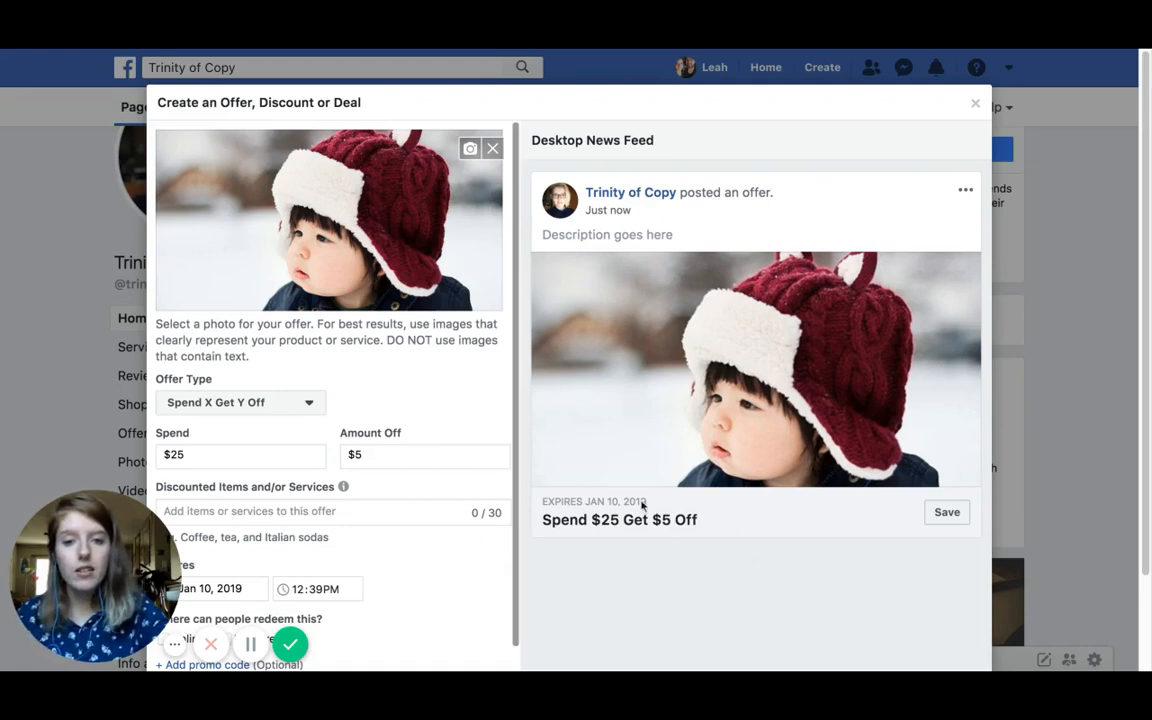
pyautogui.moveTo(465, 514); pyautogui.dragTo(520, 538)
pyautogui.click(601, 556)
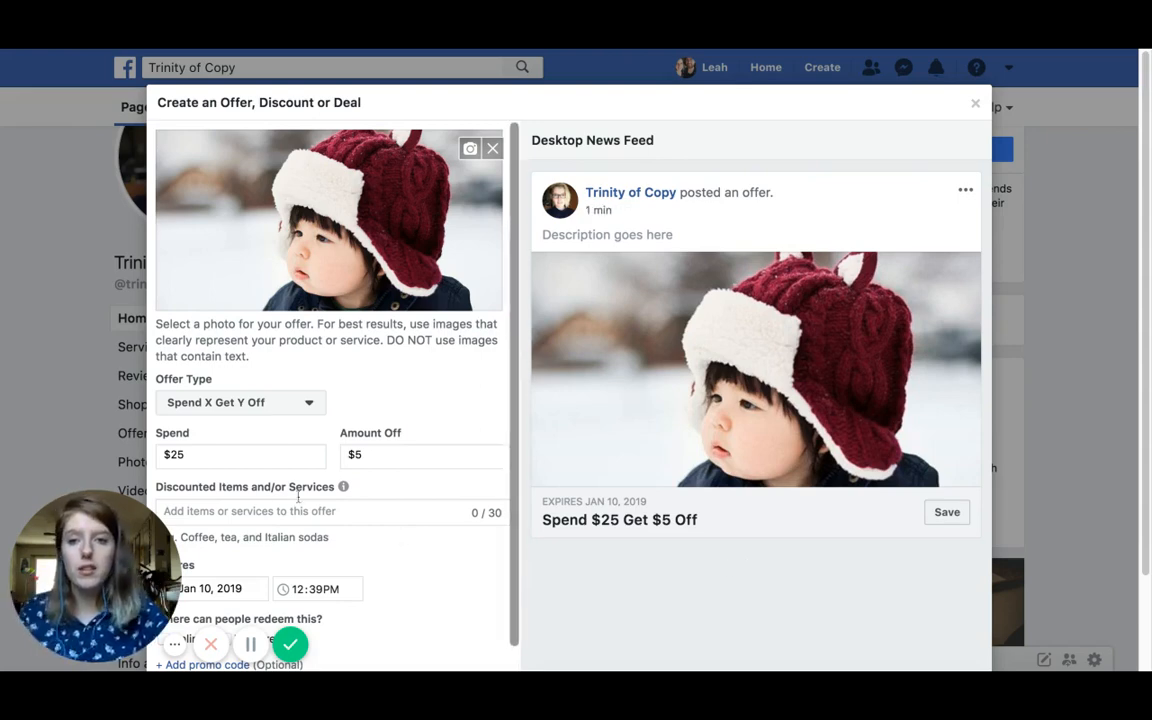
pyautogui.click(258, 402)
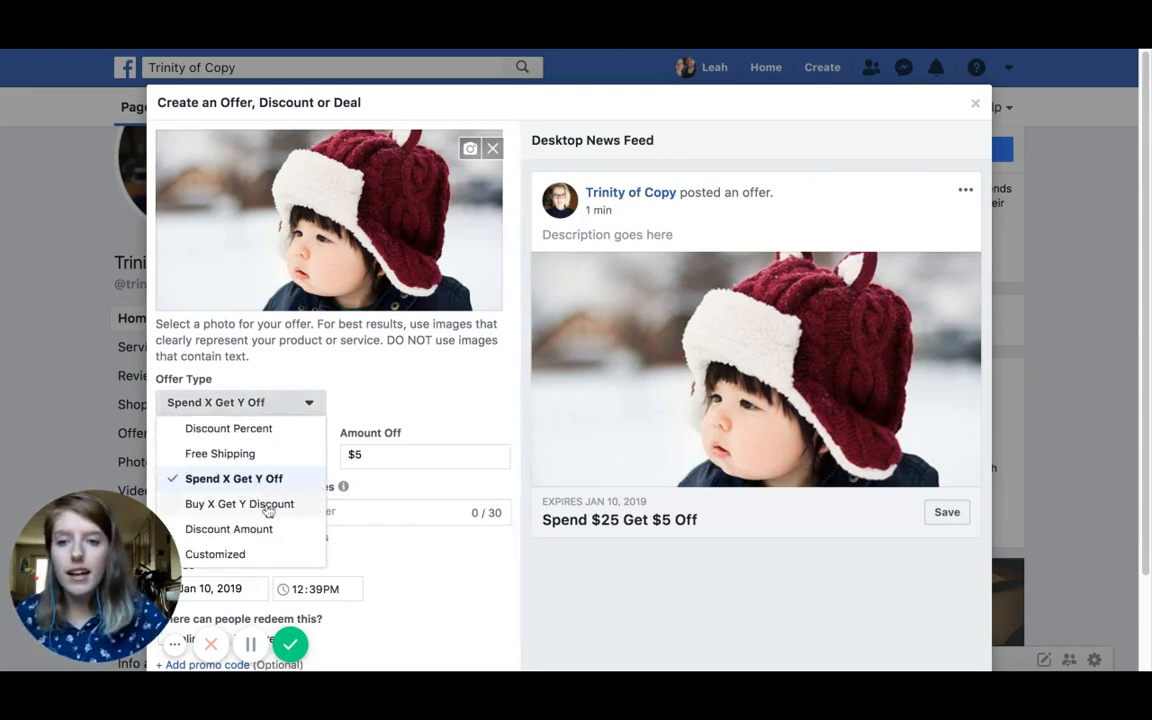
pyautogui.press('Return')
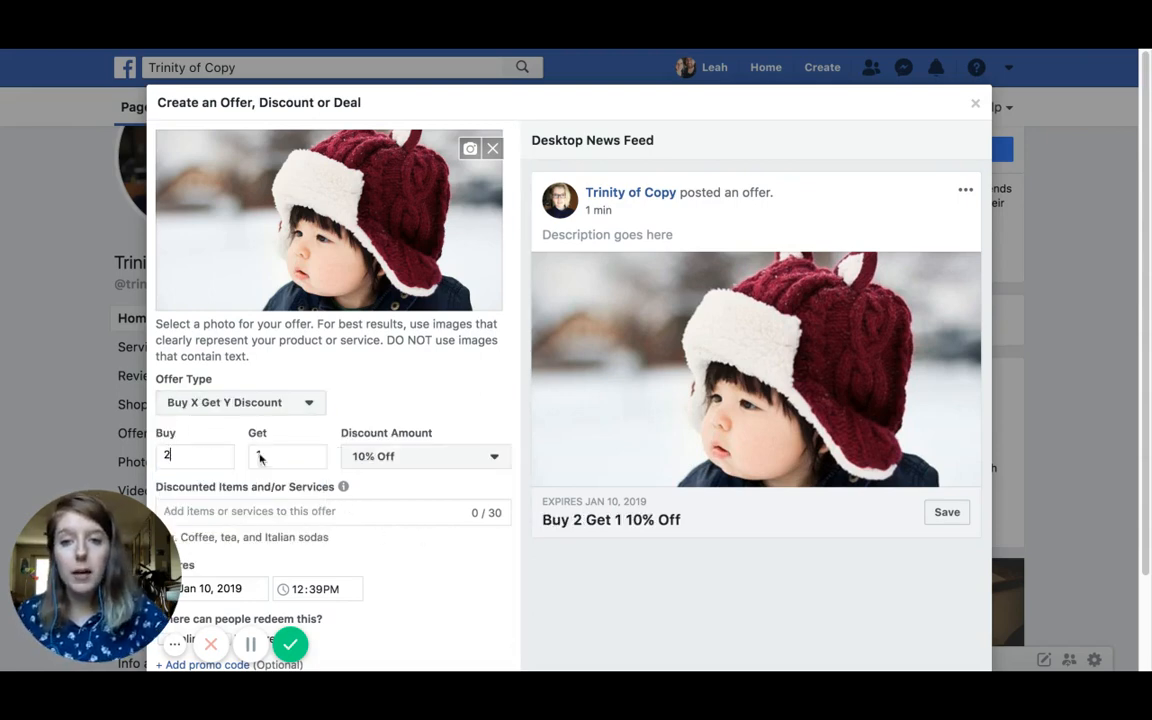
pyautogui.click(409, 456)
pyautogui.scroll(-5, 404, 399)
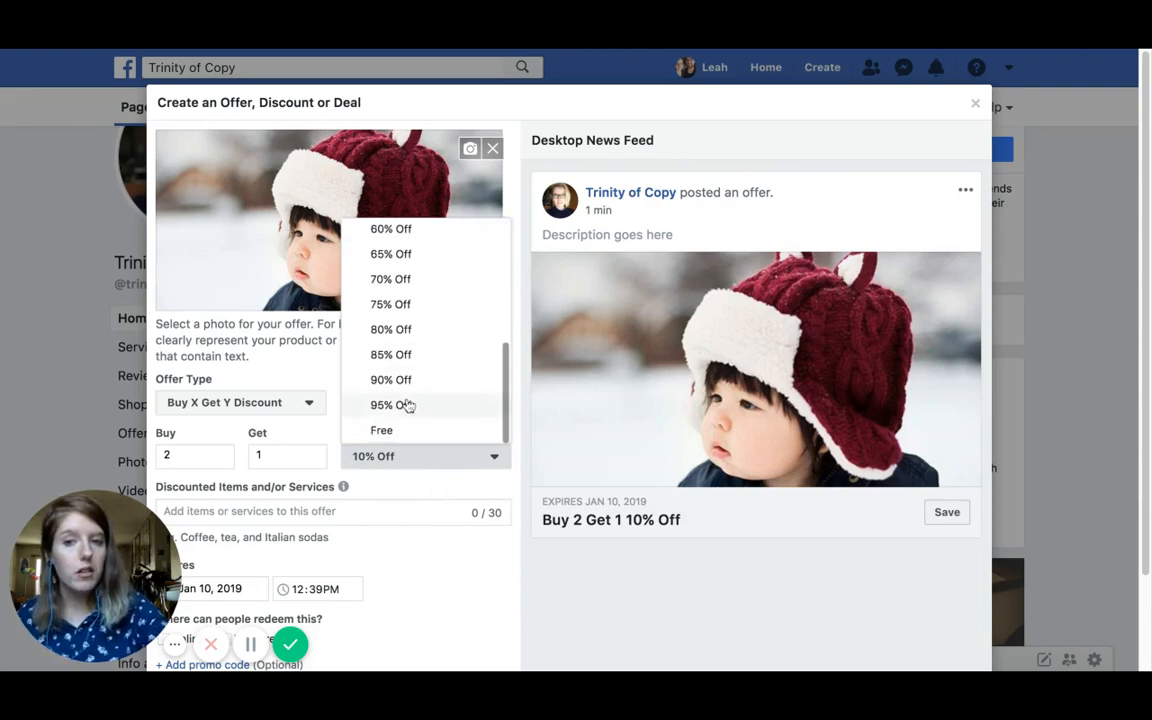
pyautogui.click(391, 431)
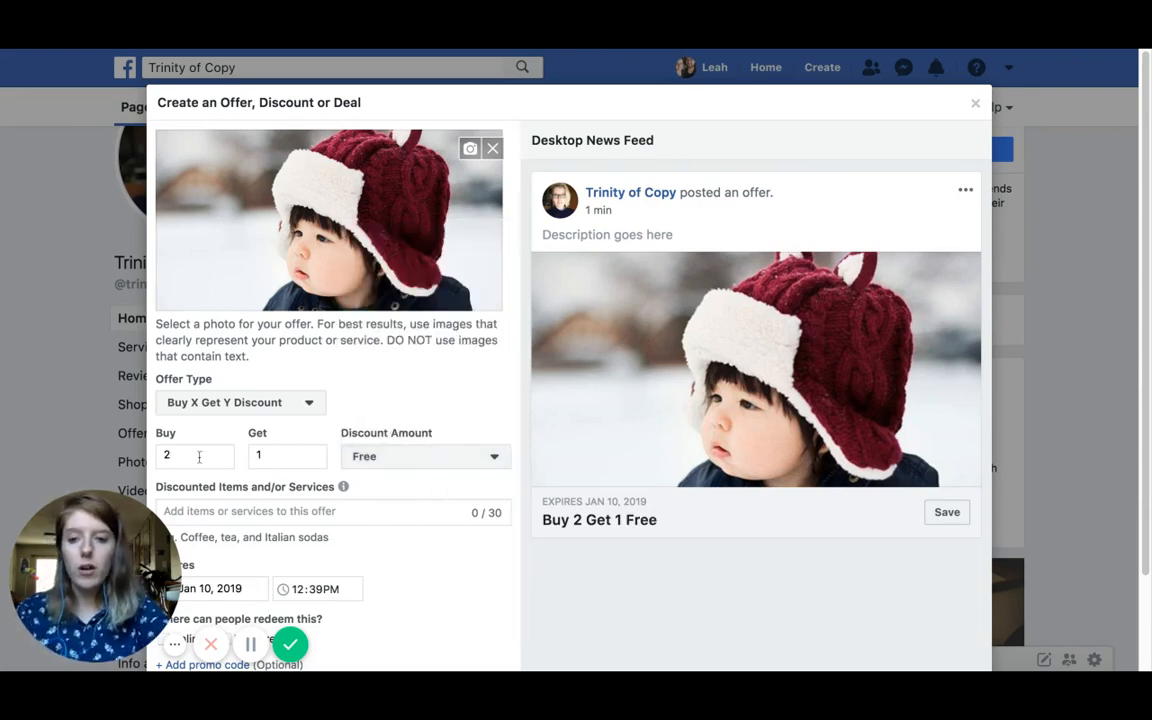
pyautogui.click(248, 402)
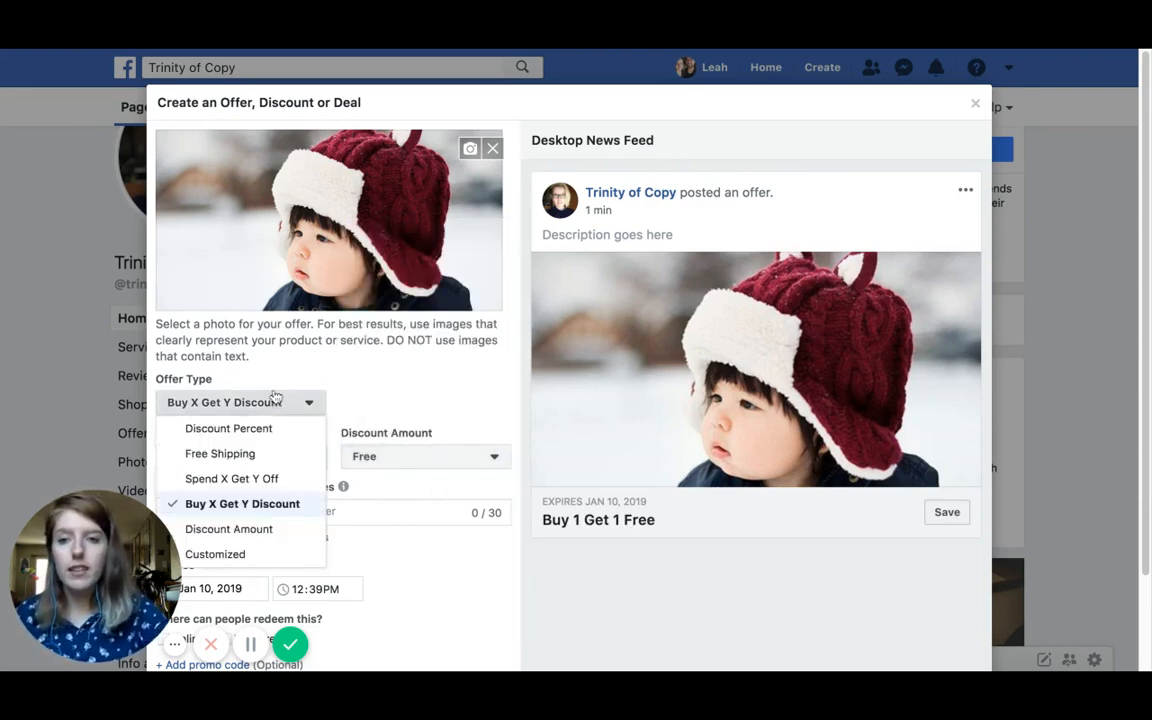
pyautogui.click(258, 528)
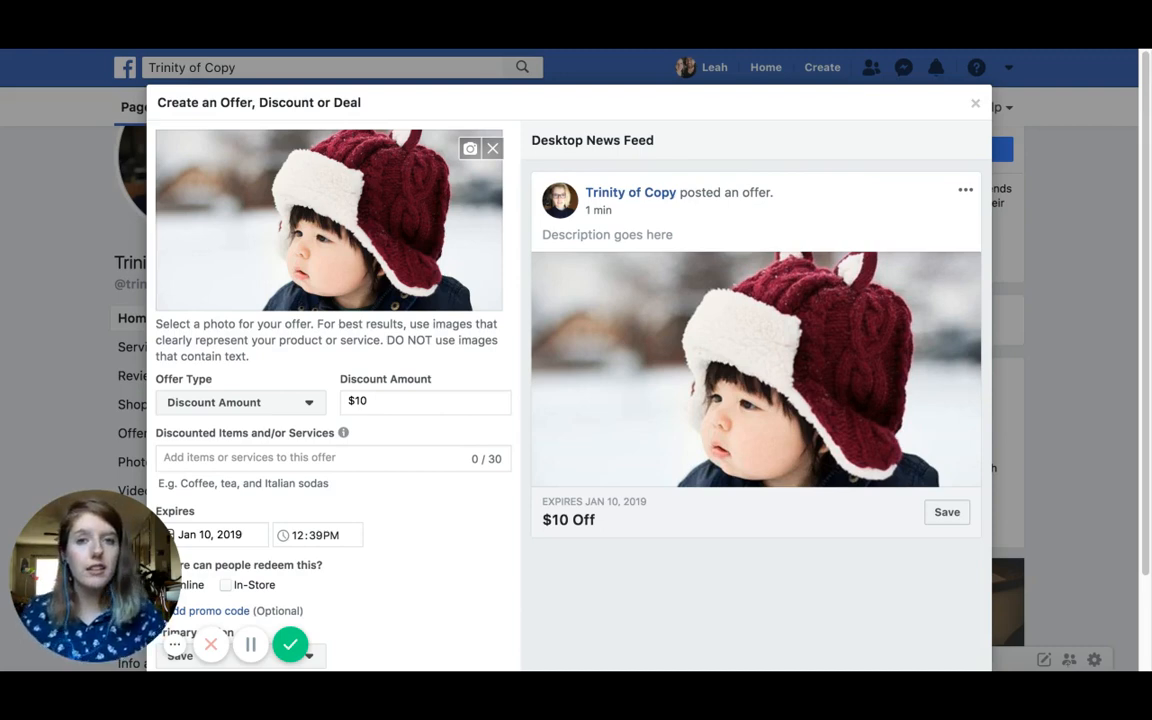
pyautogui.click(390, 397)
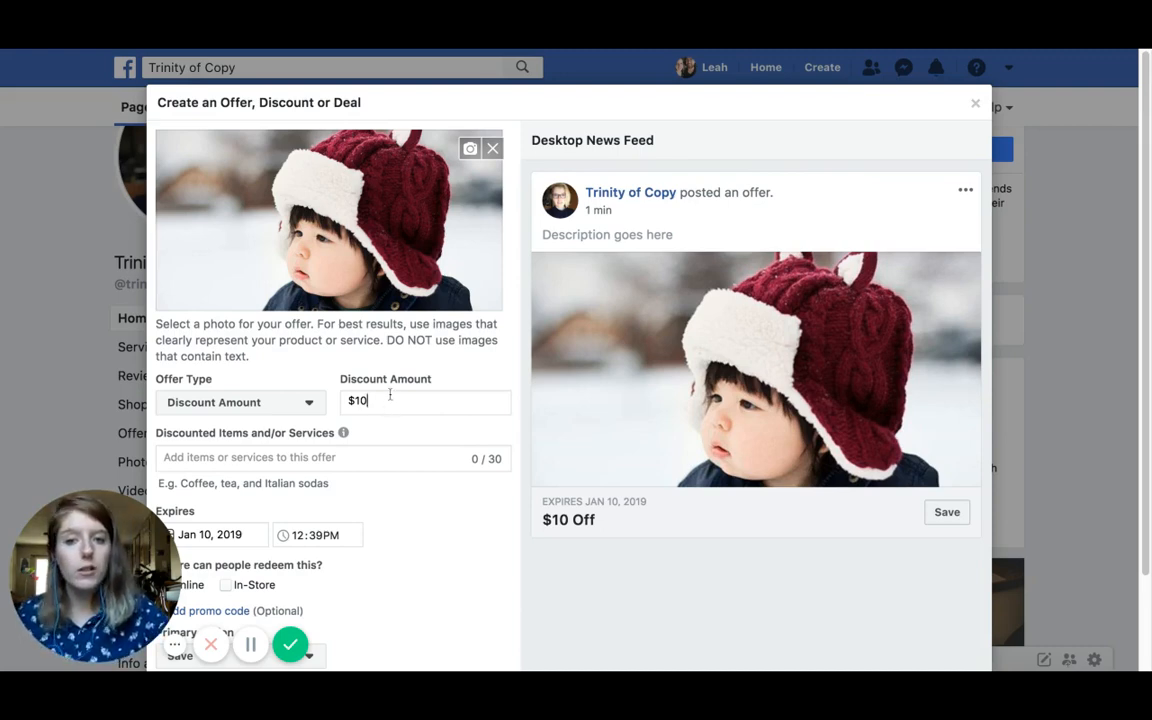
pyautogui.hotkey('shift', 'Left')
pyautogui.hotkey('shift', 'Left')
pyautogui.hotkey('shift', 'Left')
pyautogui.click(387, 398)
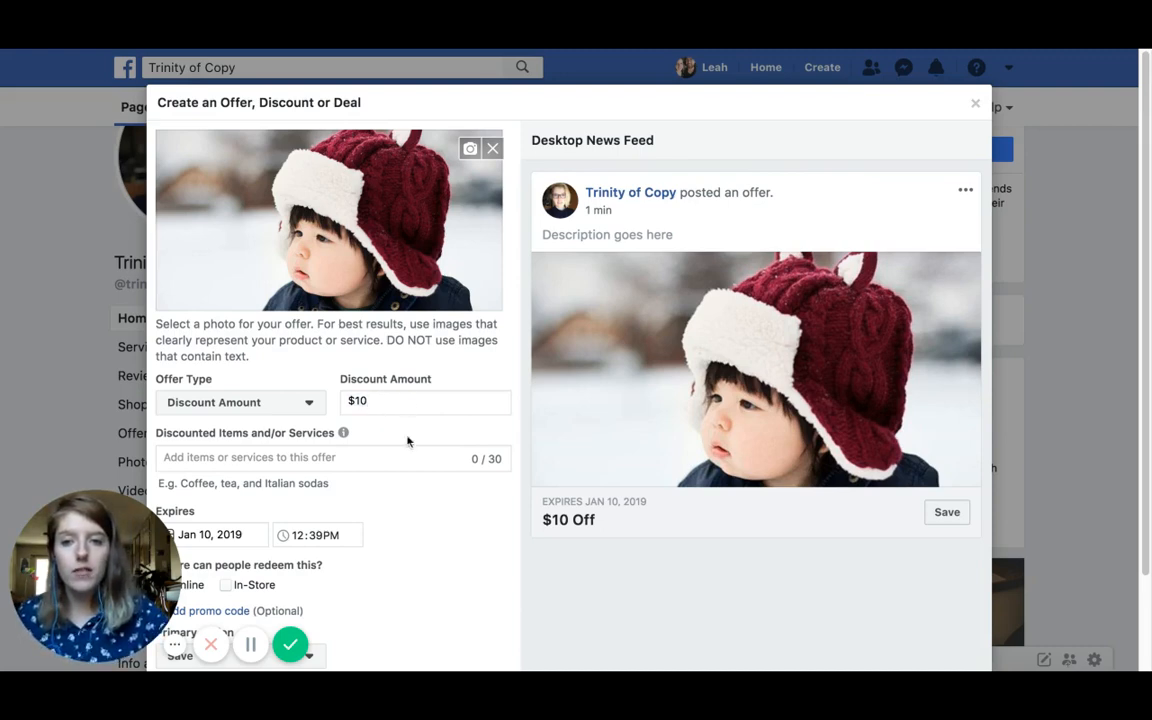
pyautogui.click(304, 410)
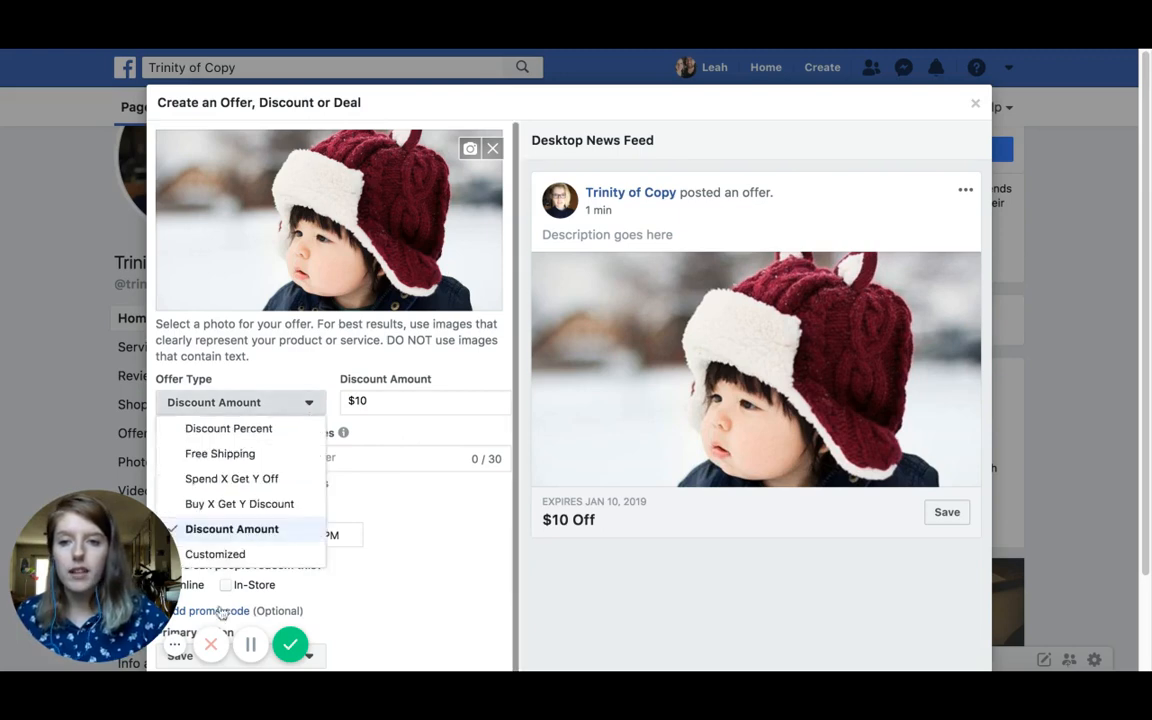
pyautogui.click(234, 553)
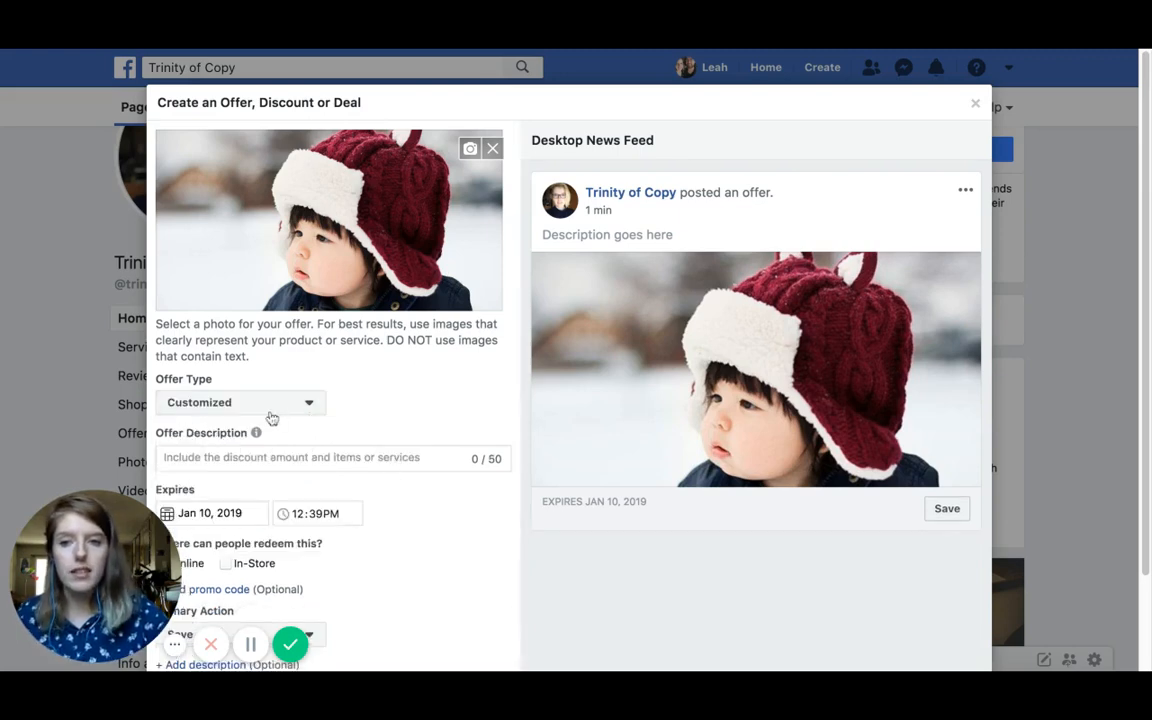
pyautogui.click(365, 458)
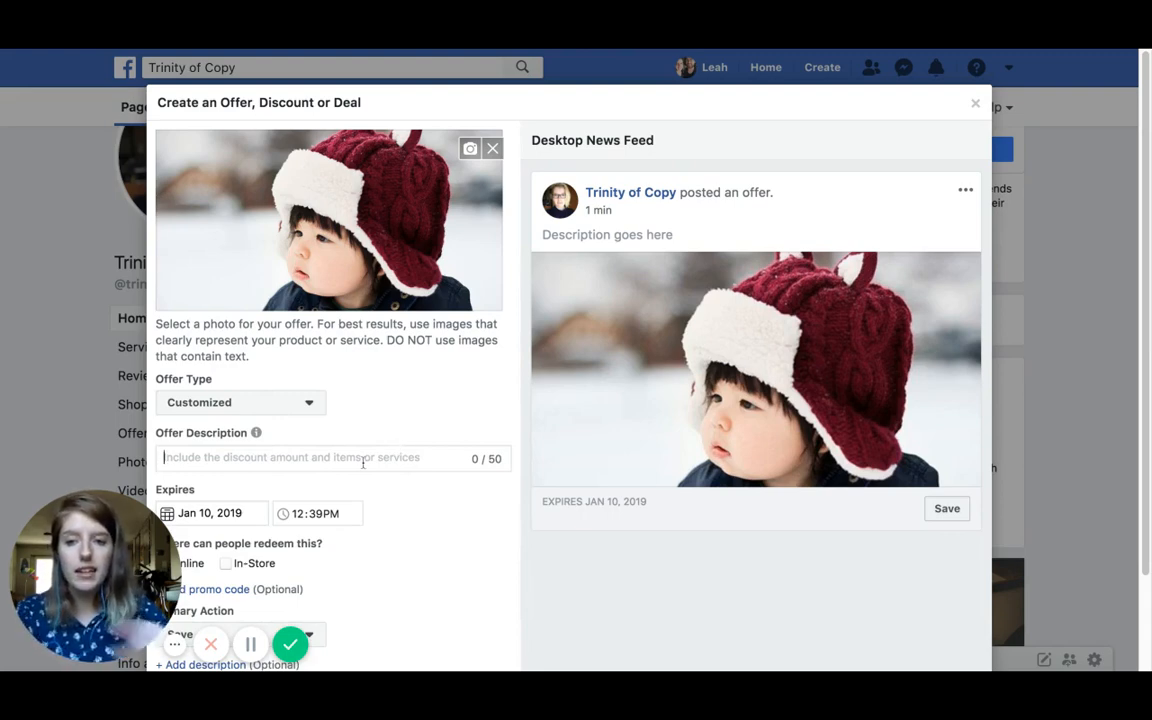
pyautogui.click(306, 404)
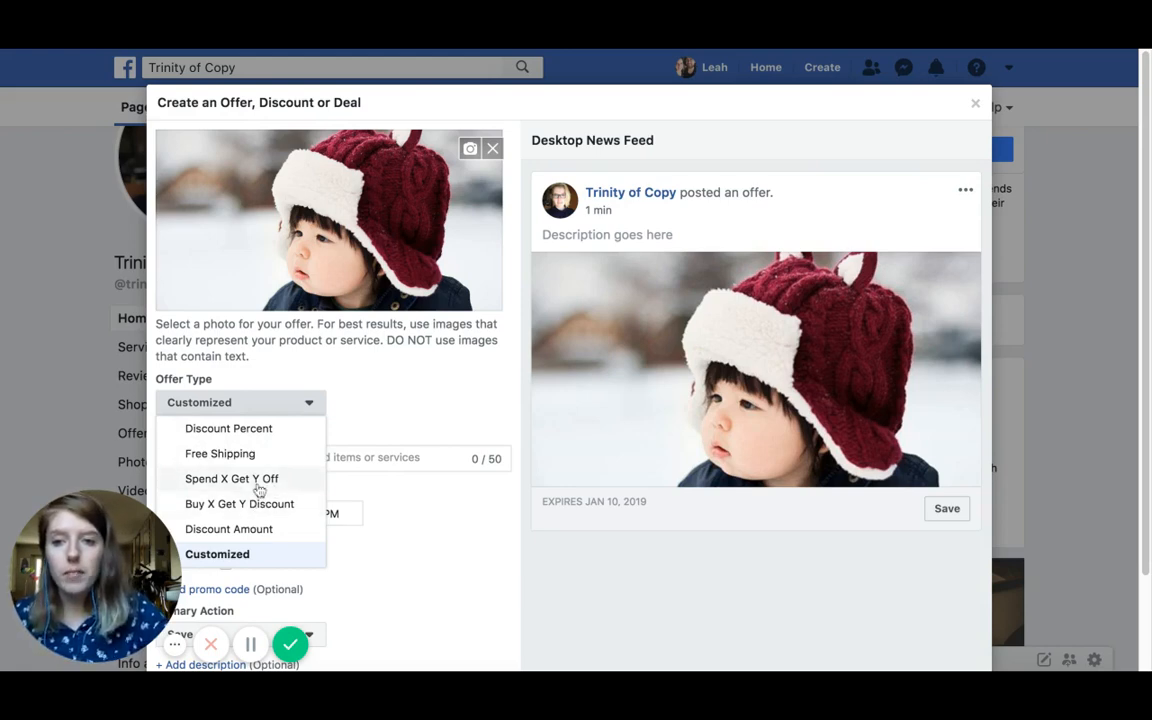
pyautogui.click(255, 480)
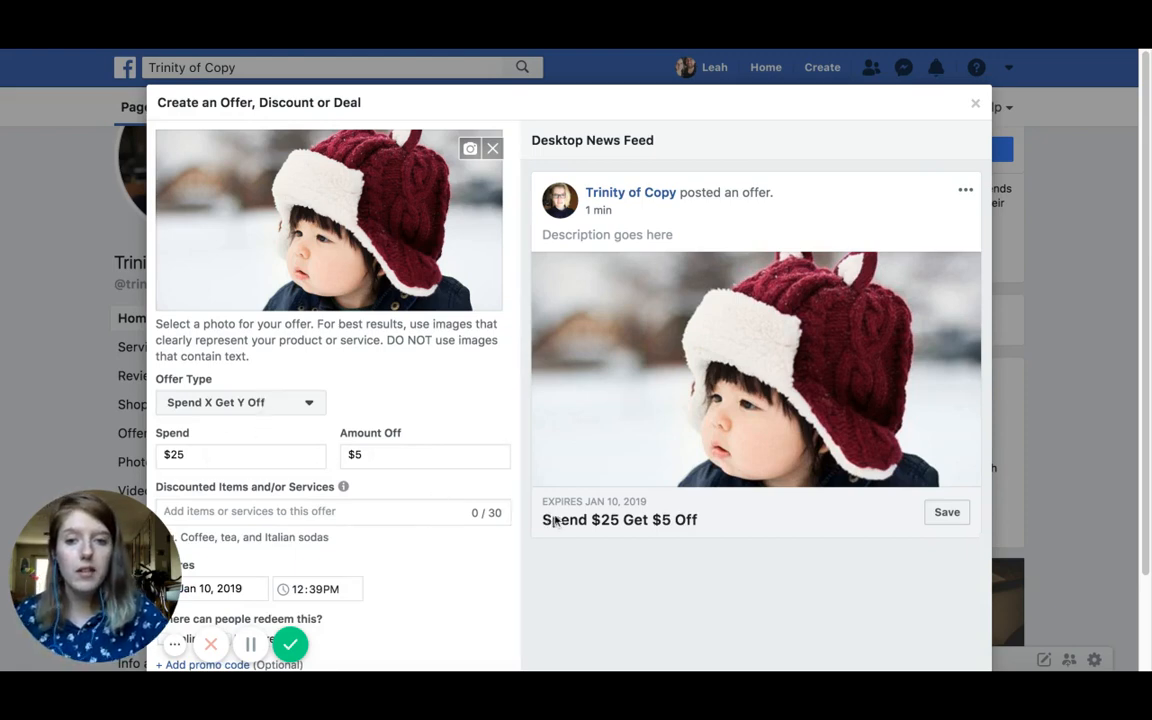
pyautogui.scroll(-2, 391, 510)
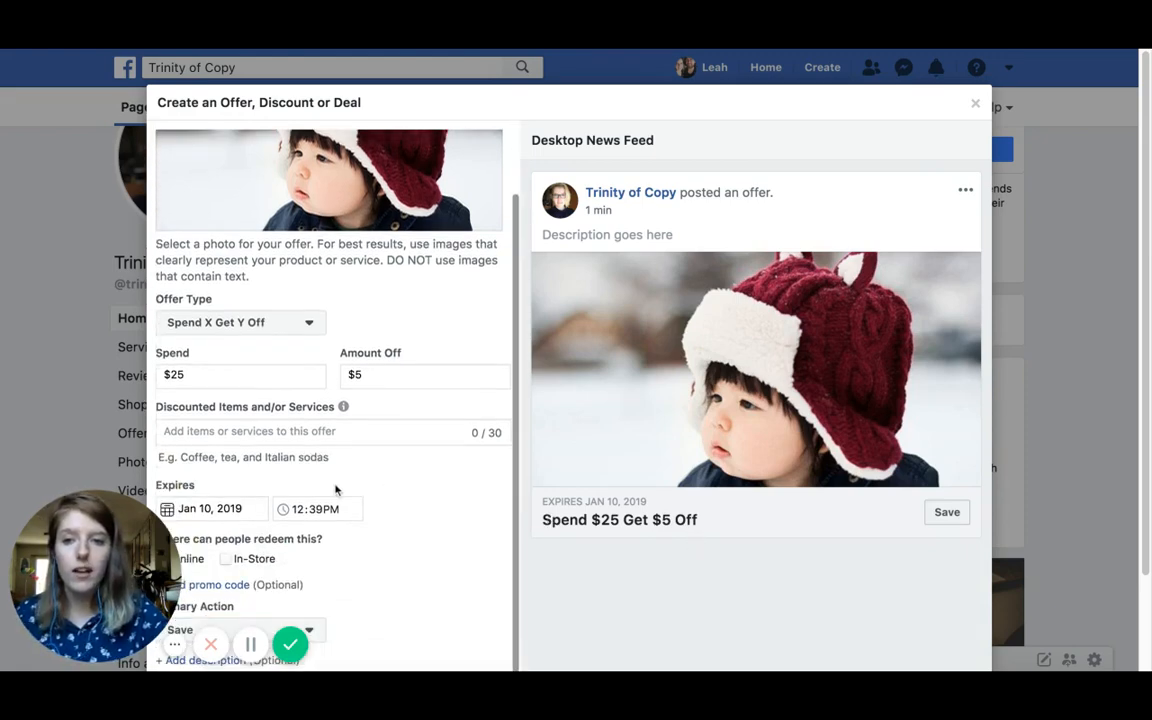
pyautogui.click(301, 436)
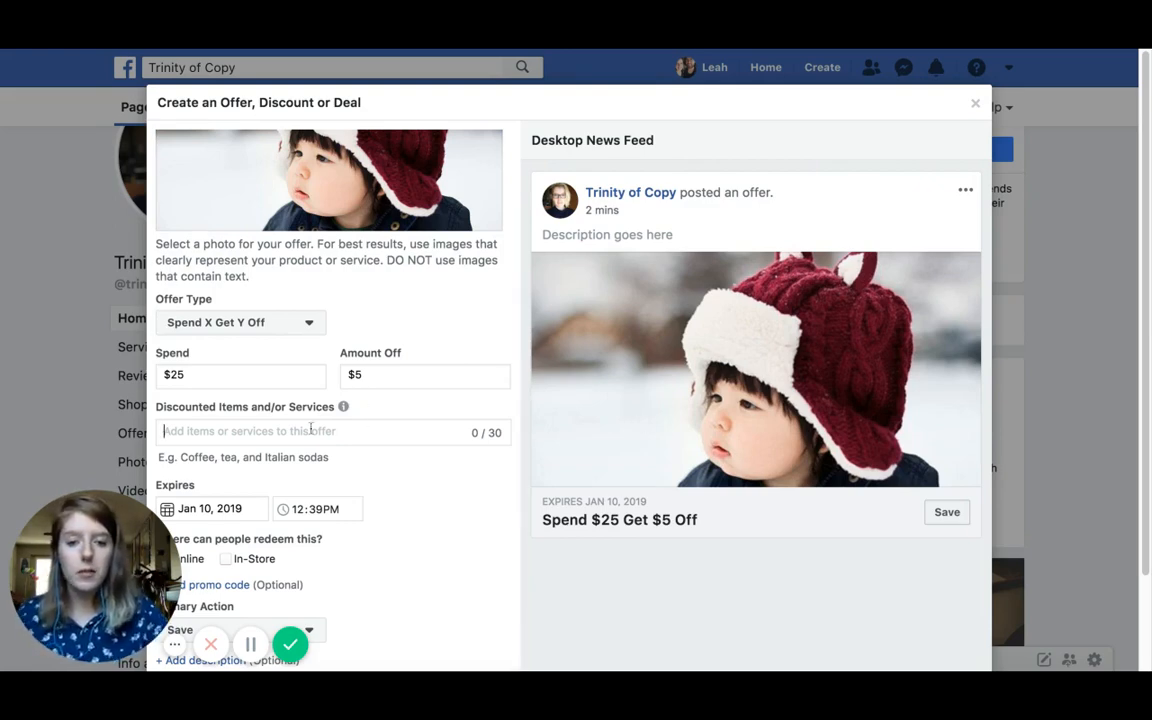
# Step: Enter 'Tot Tops - Hats for kids' as the discounted item and open the expiry date calendar
pyautogui.write('Tot ')
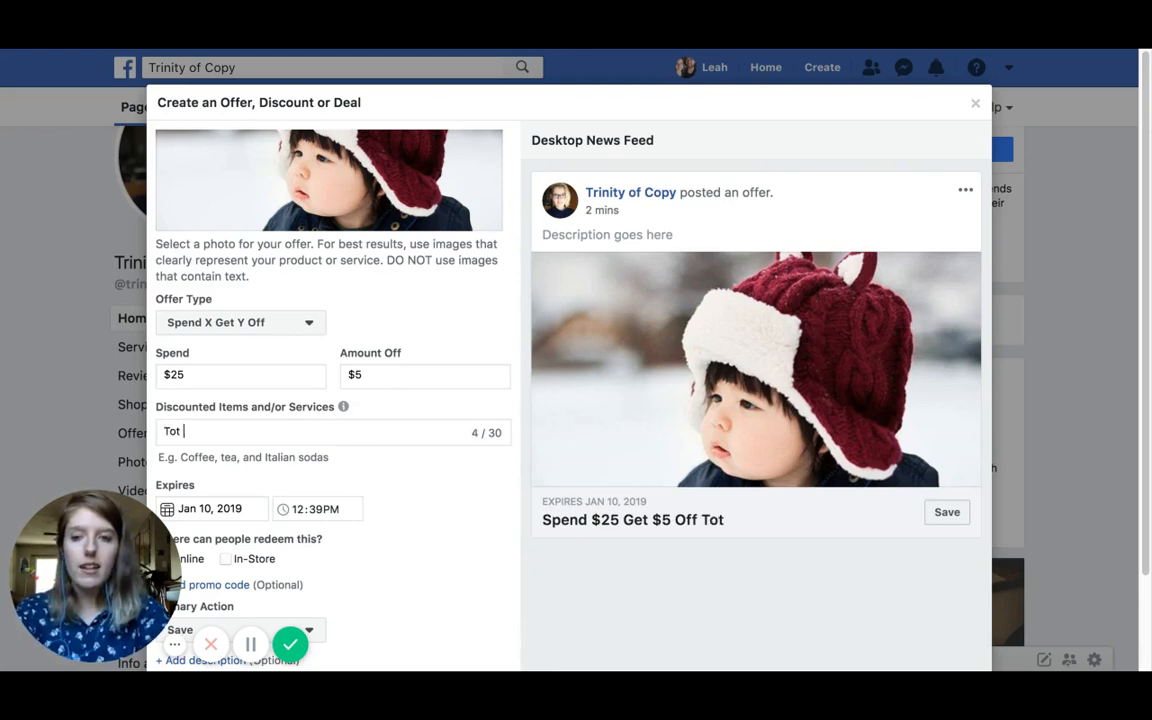
pyautogui.write('Top')
pyautogui.write('s')
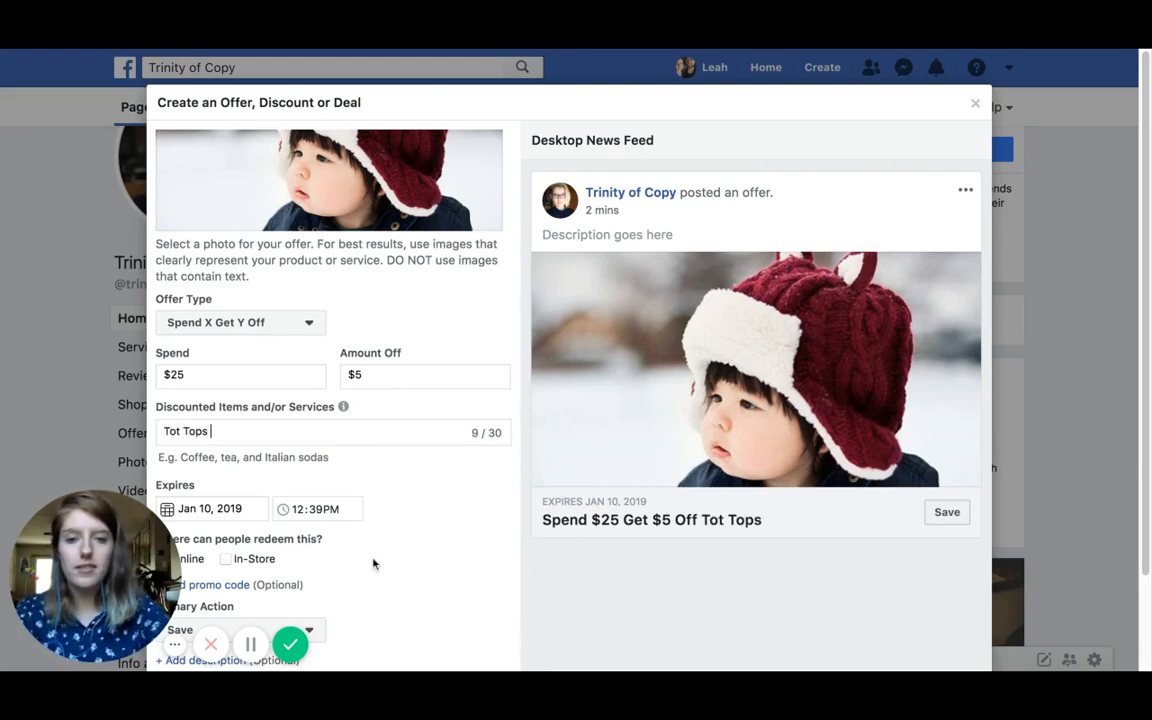
pyautogui.write(' - ')
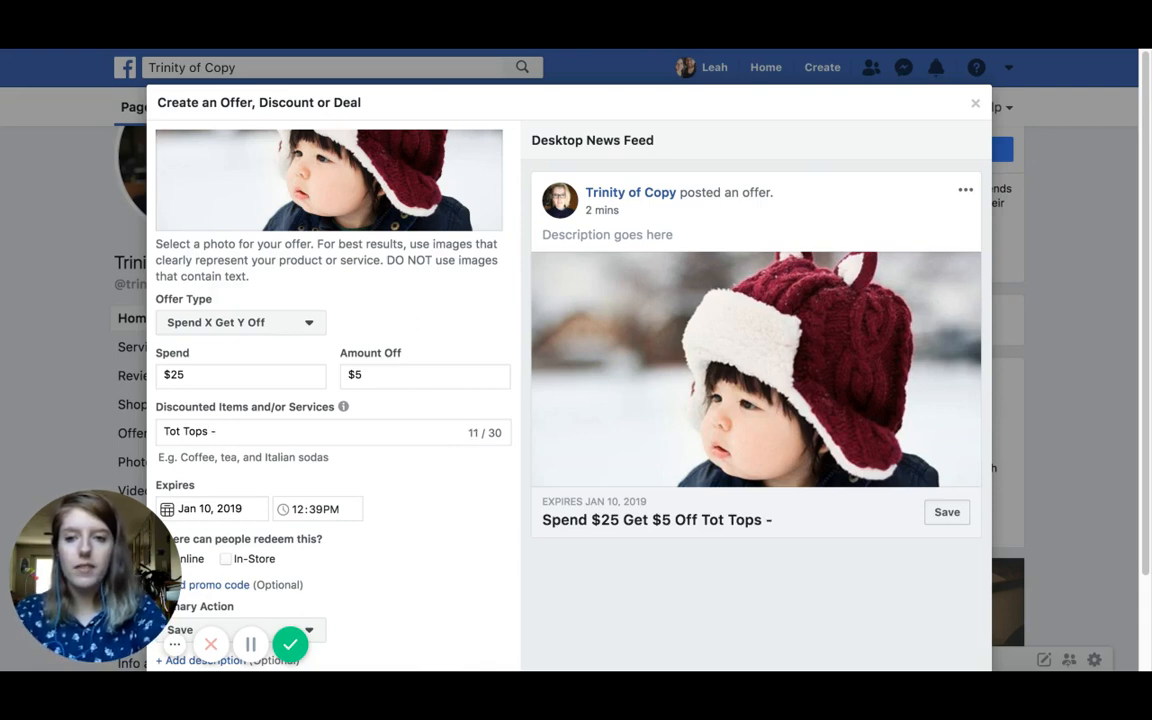
pyautogui.write('Hats for kids')
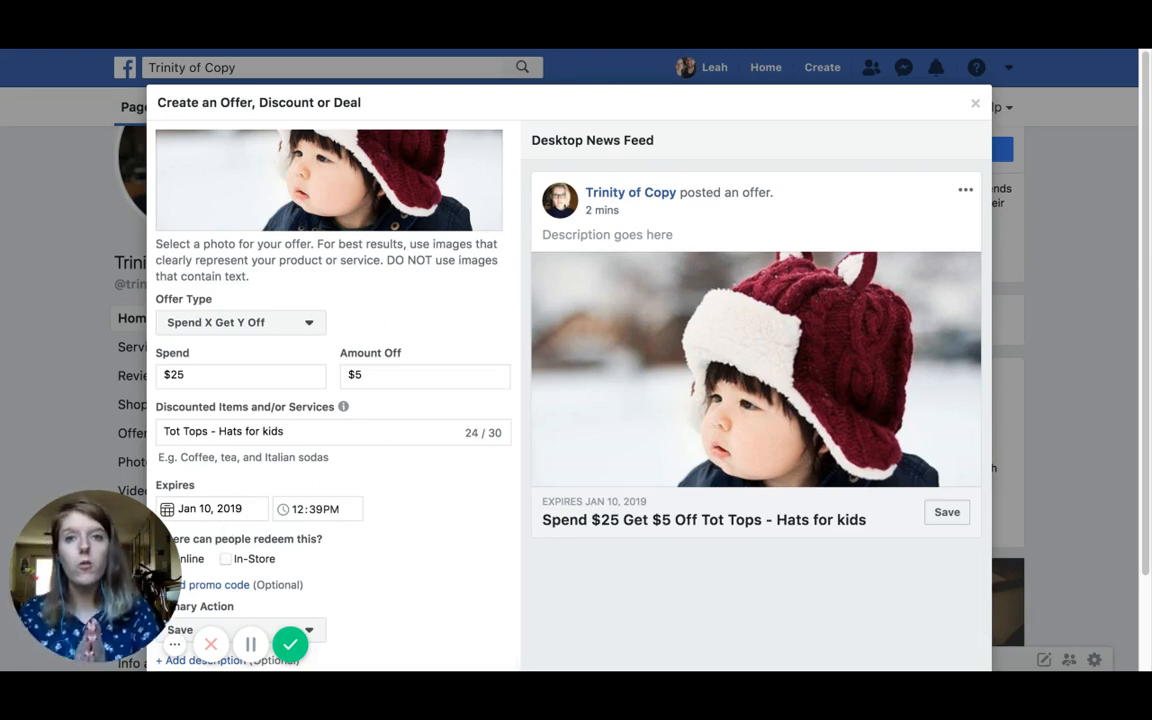
pyautogui.click(230, 503)
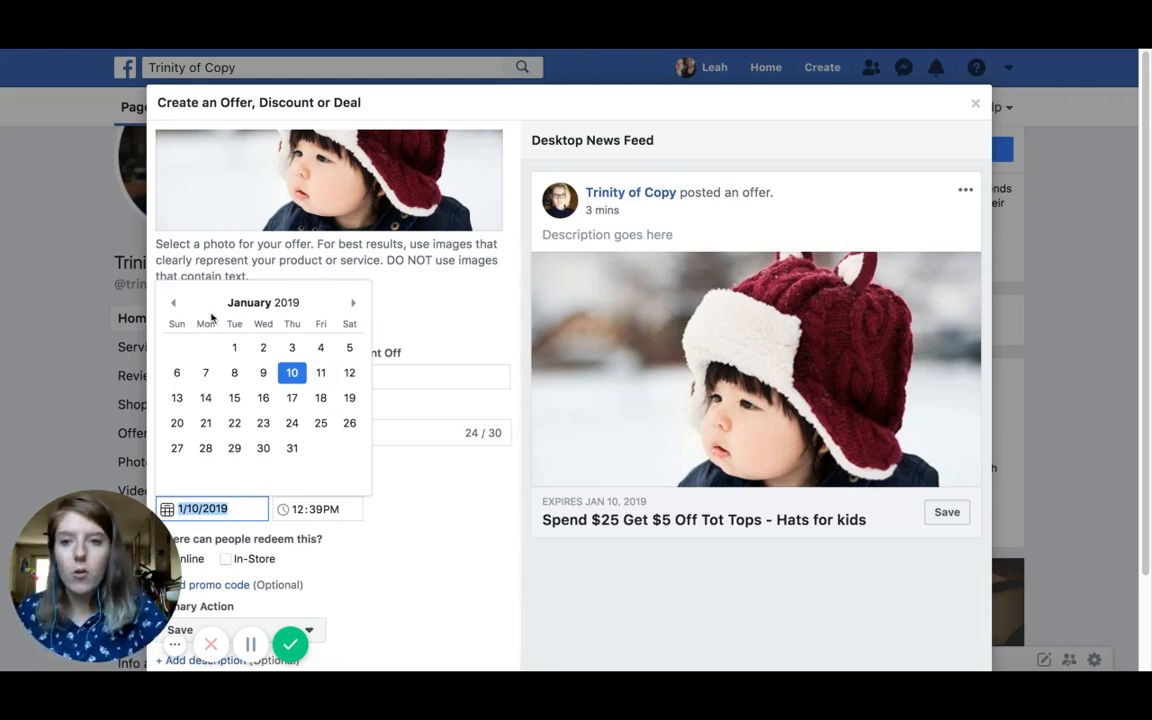
# Step: Set the offer's expiry to Dec 30, 2018 at 12:00AM
pyautogui.click(174, 304)
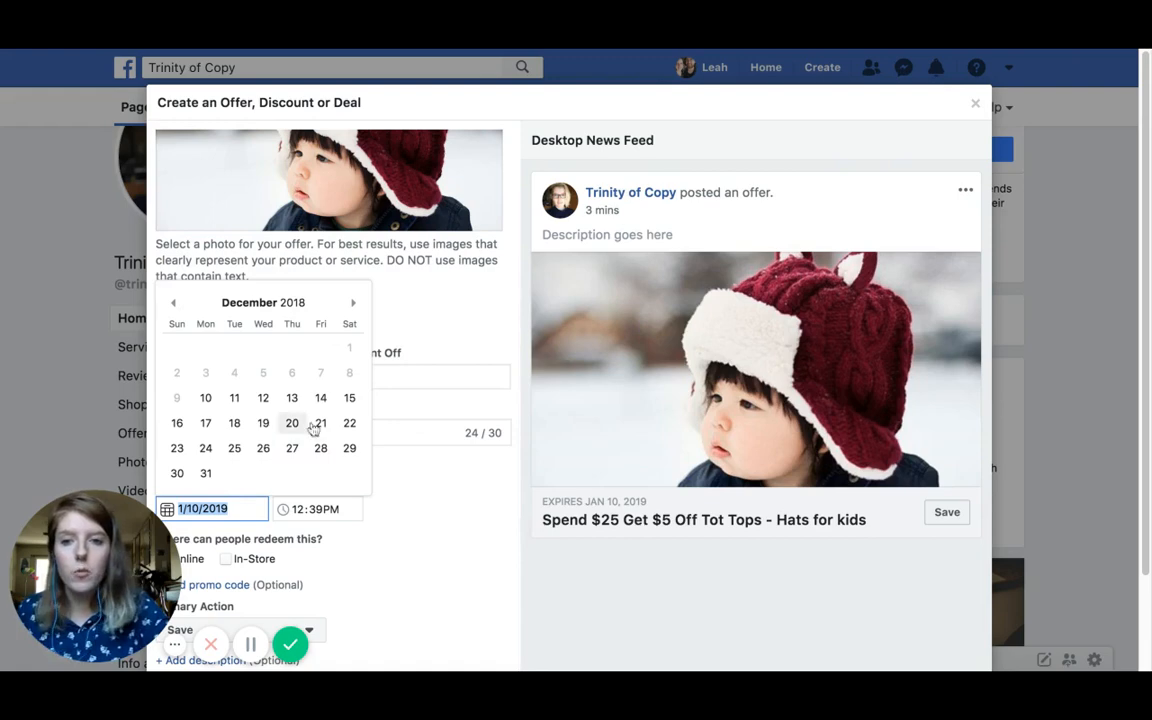
pyautogui.click(178, 474)
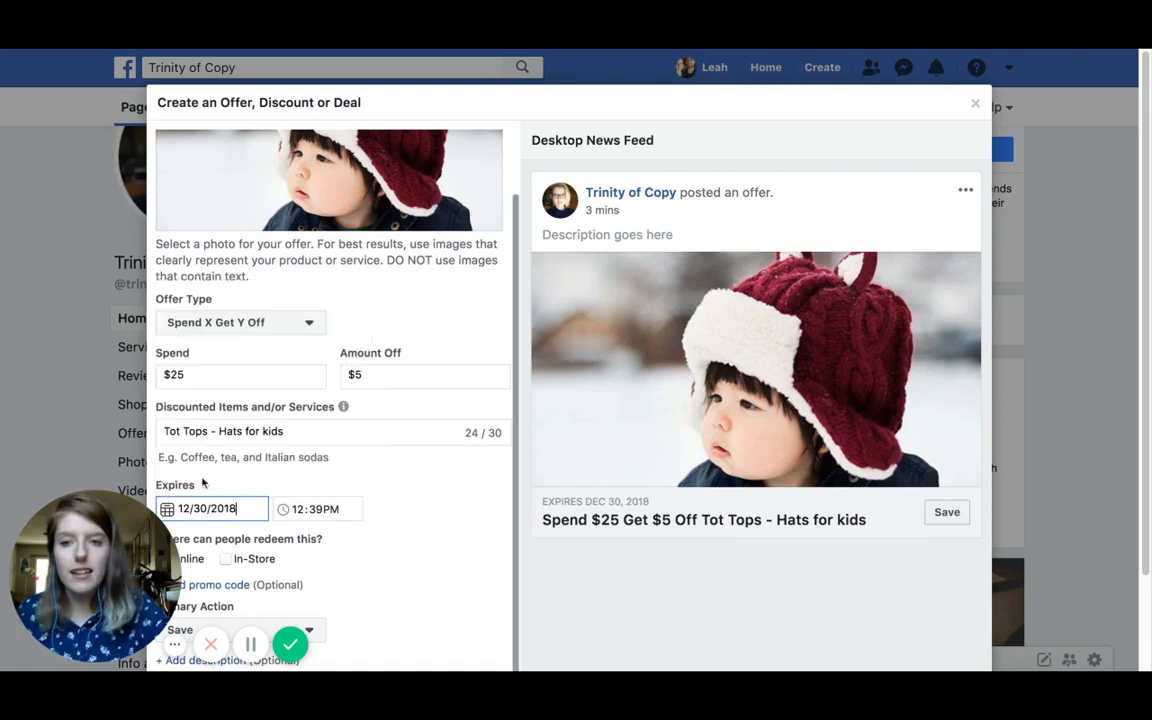
pyautogui.click(305, 509)
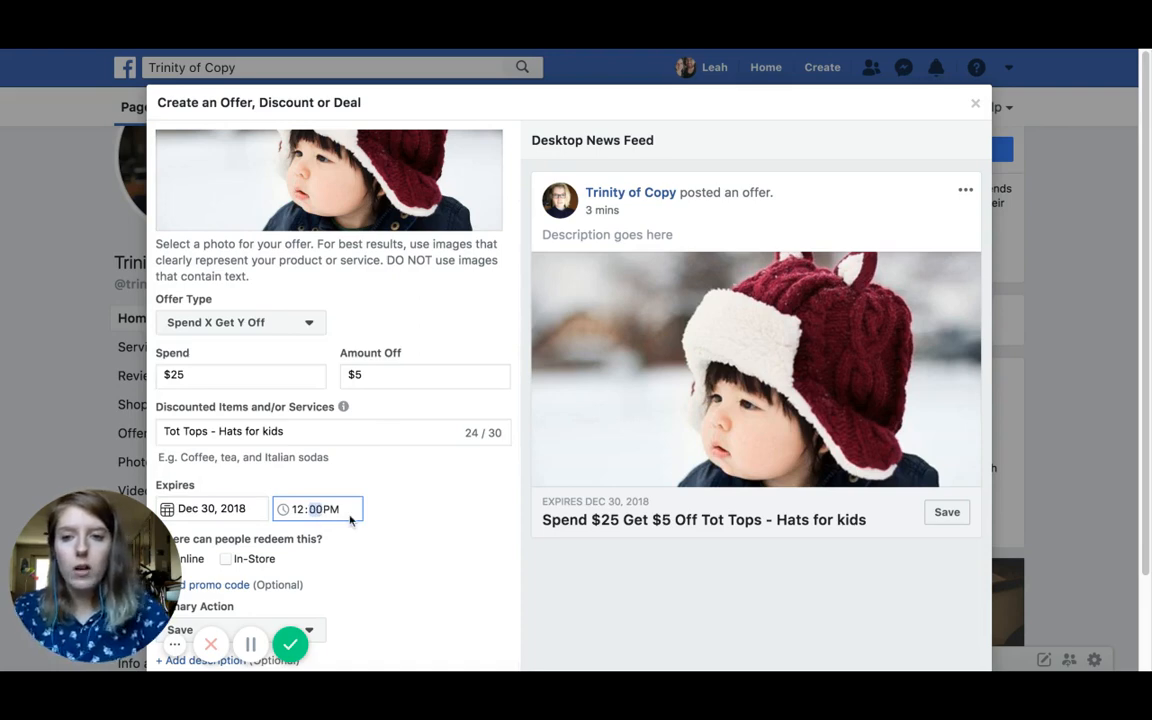
pyautogui.click(348, 540)
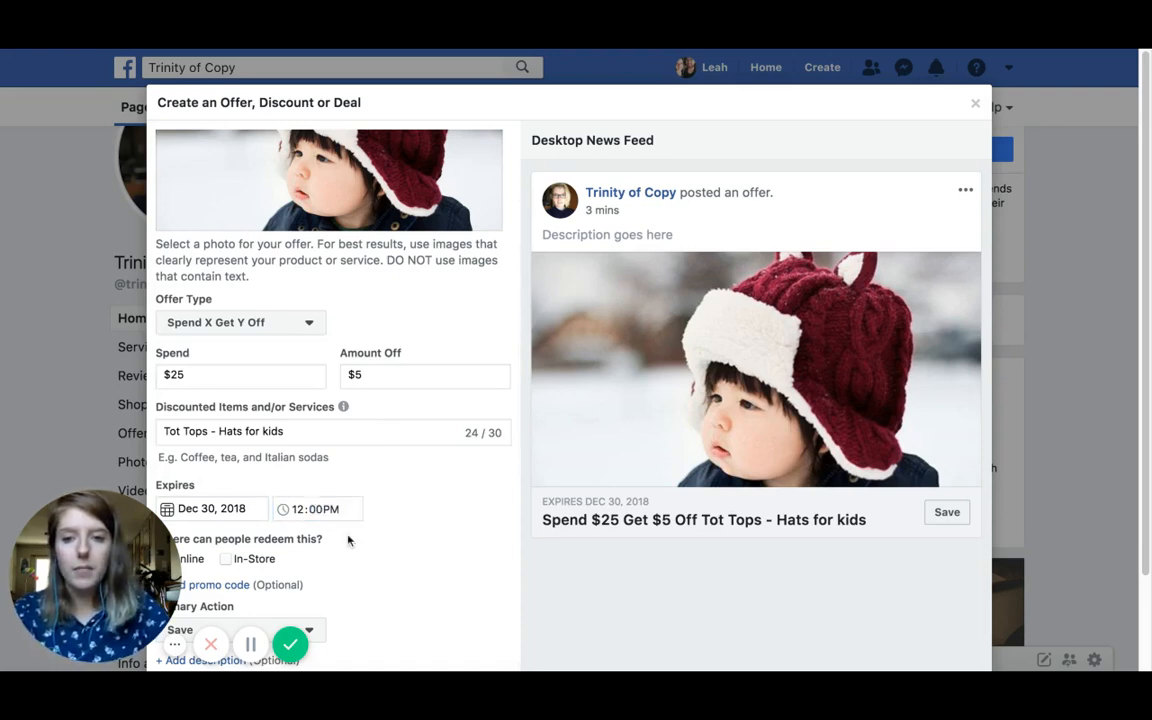
pyautogui.click(340, 511)
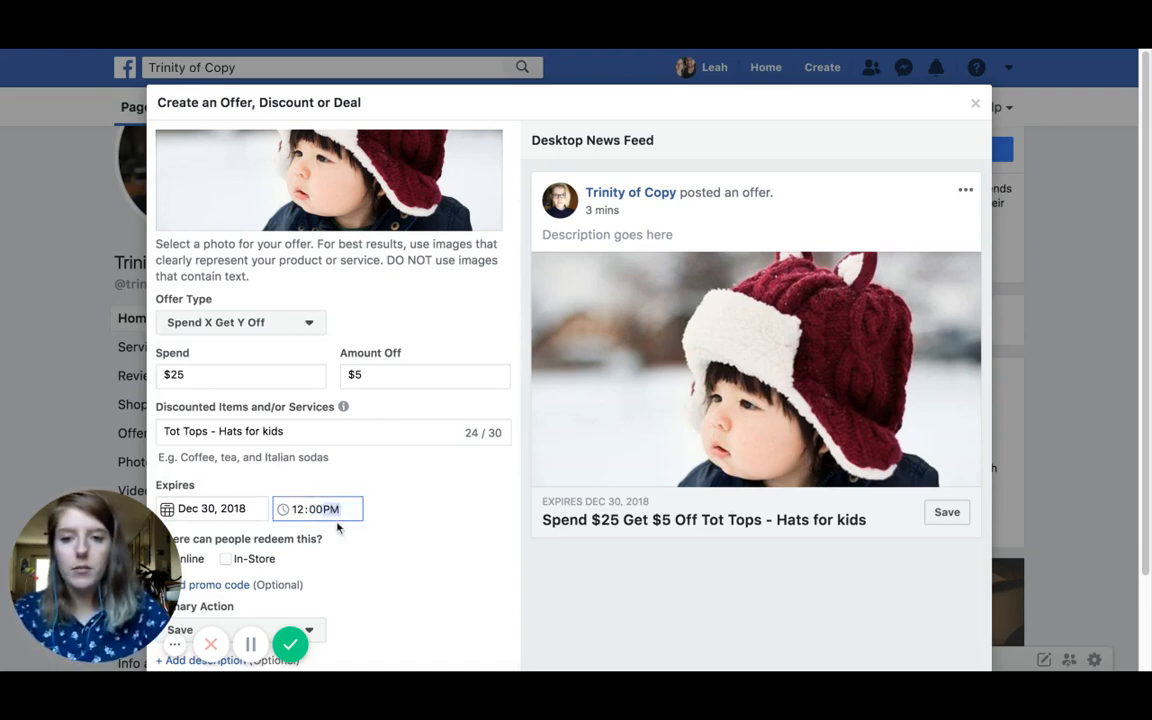
pyautogui.press('Down')
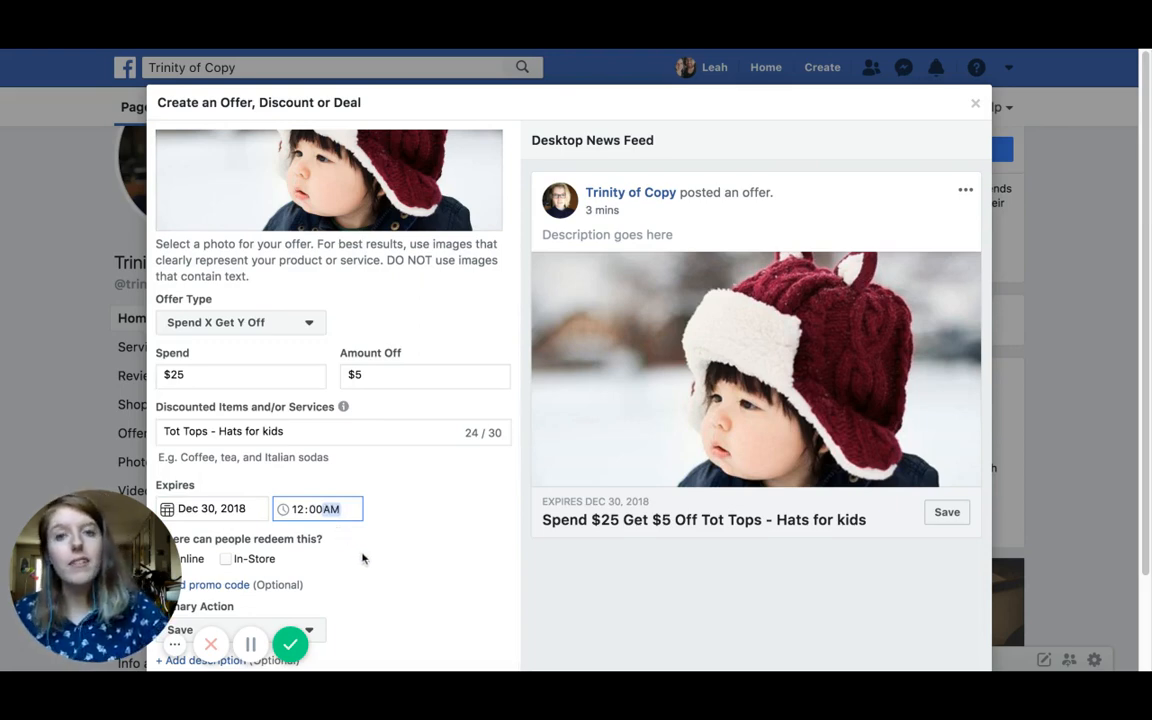
pyautogui.click(175, 644)
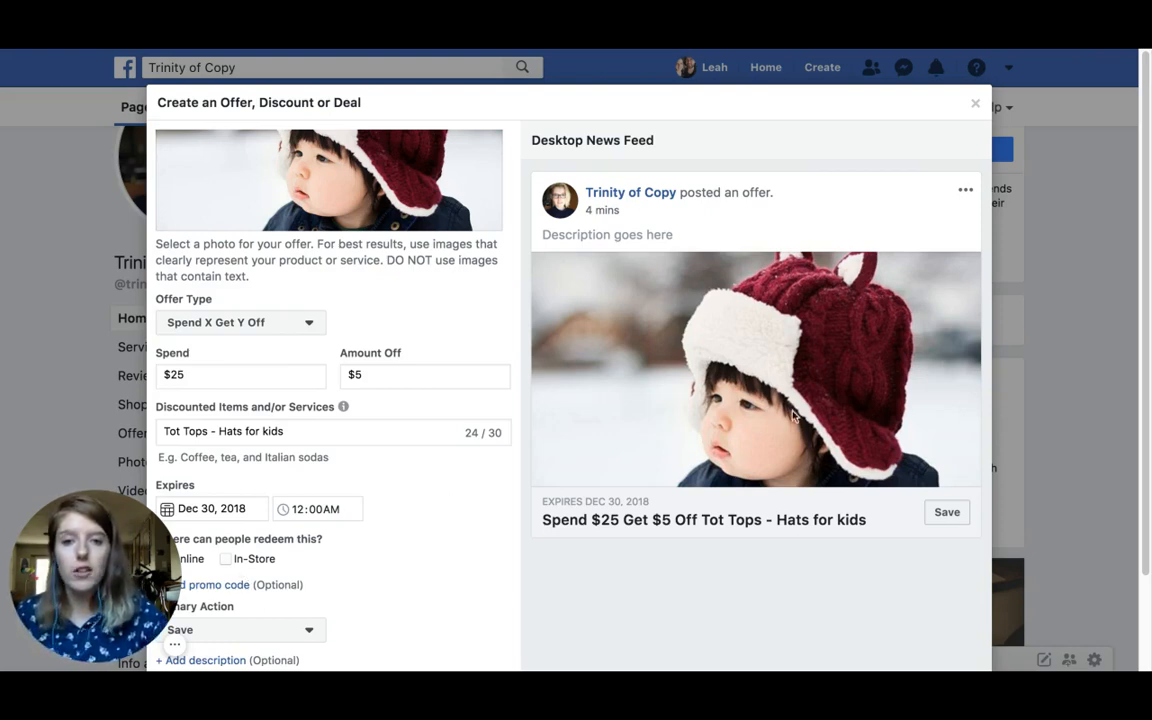
# Step: Make the offer redeemable In-Store and add the promo code TotTops1
pyautogui.click(221, 562)
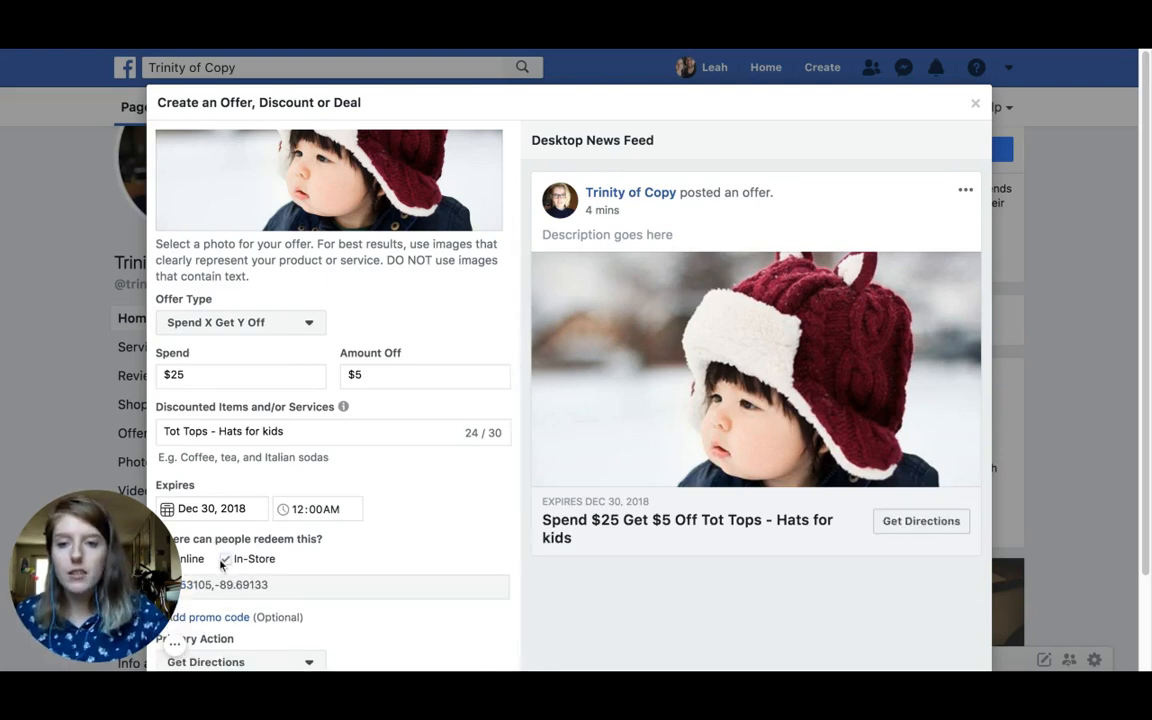
pyautogui.scroll(-1, 303, 599)
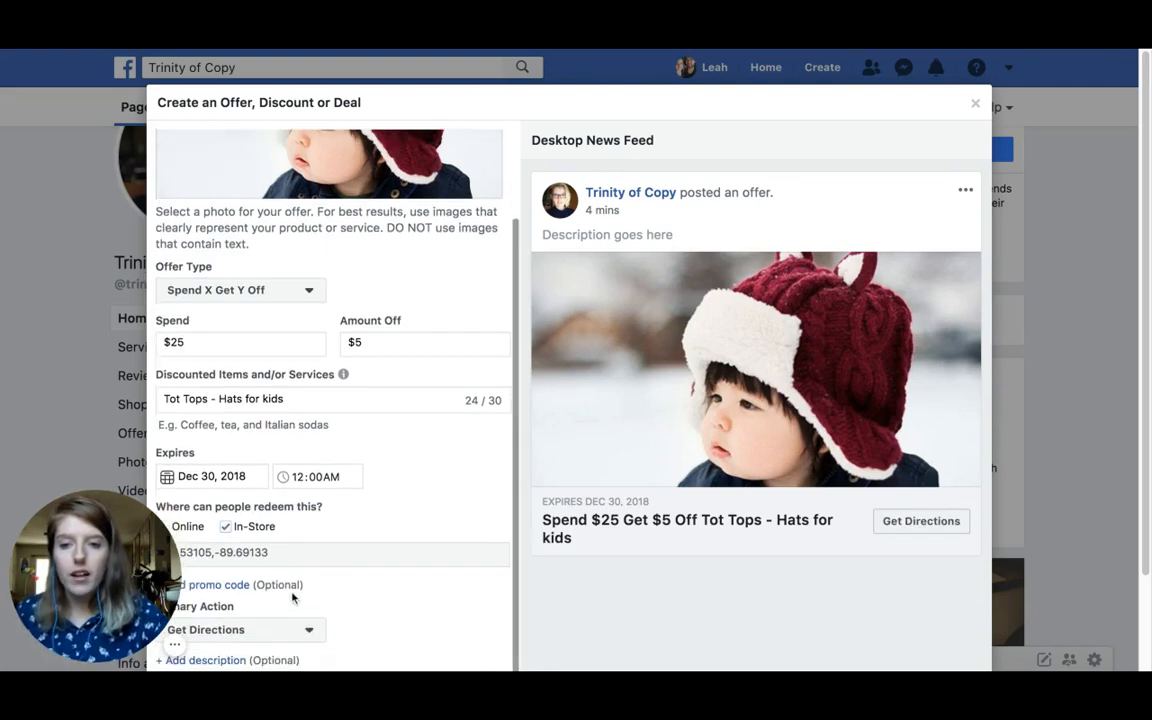
pyautogui.click(234, 590)
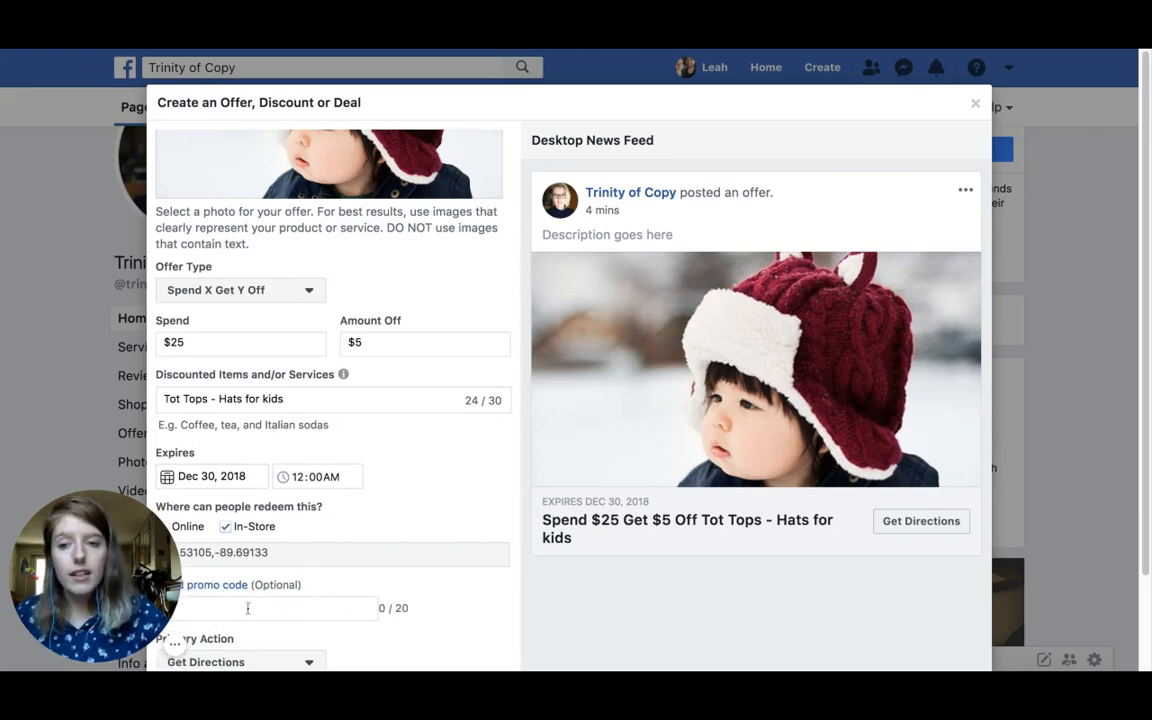
pyautogui.scroll(-1, 215, 550)
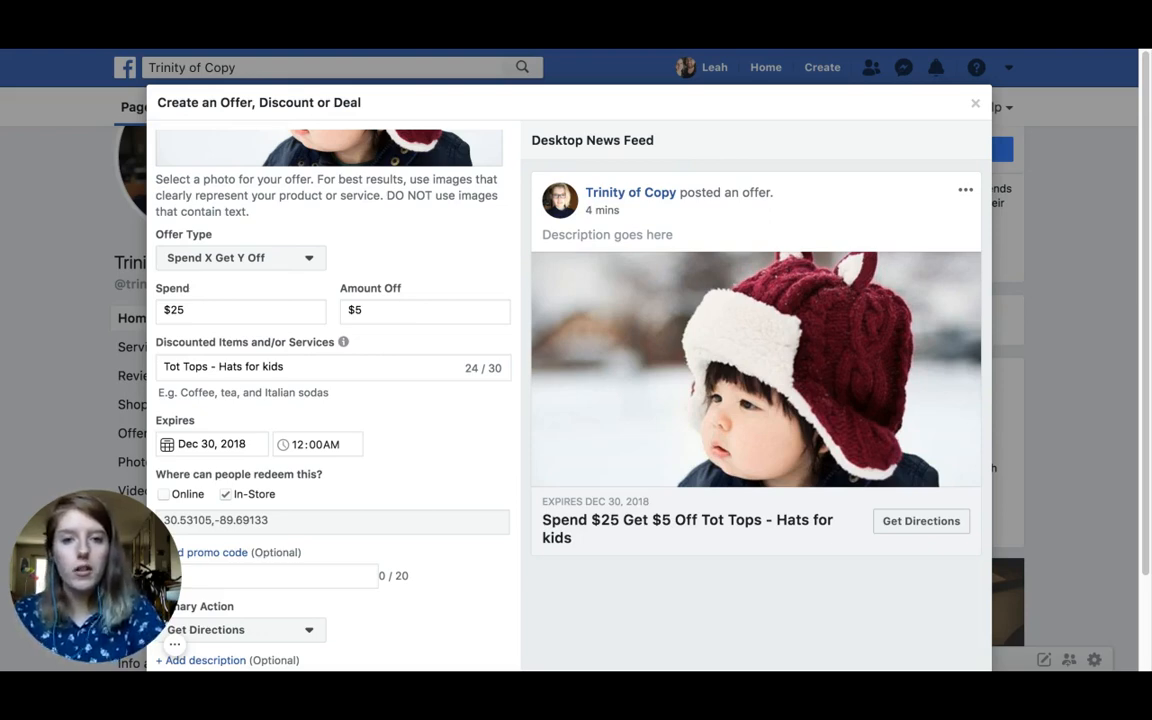
pyautogui.write('TOt')
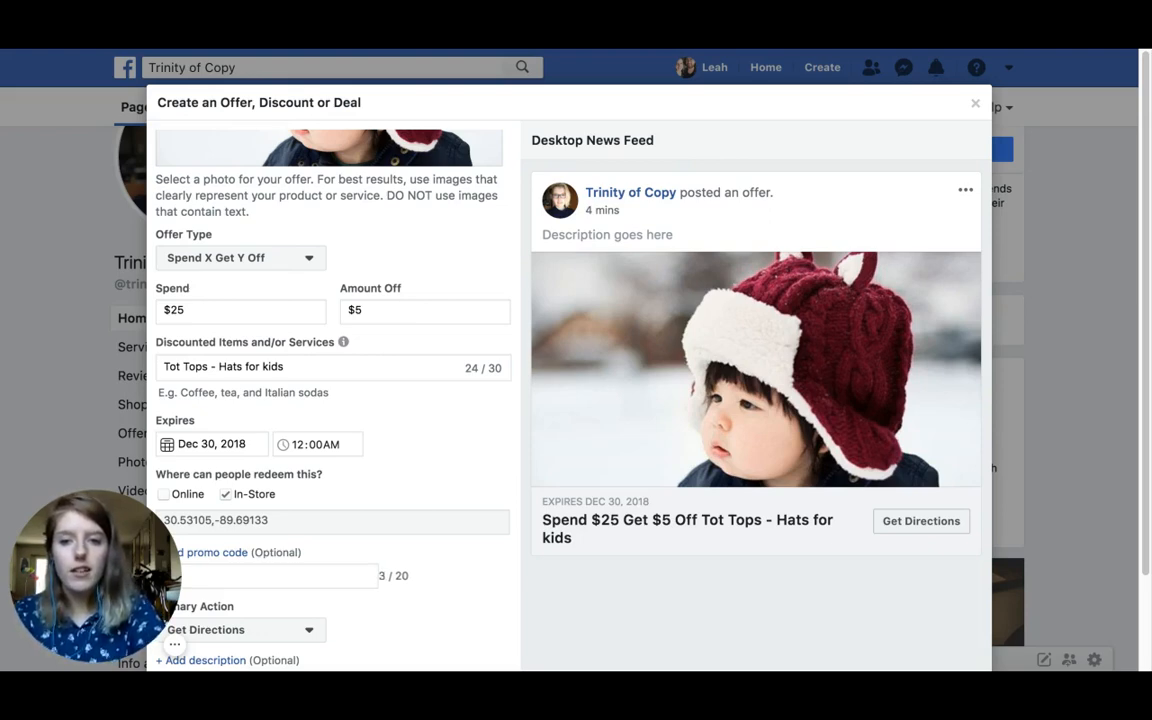
pyautogui.write('Tops1')
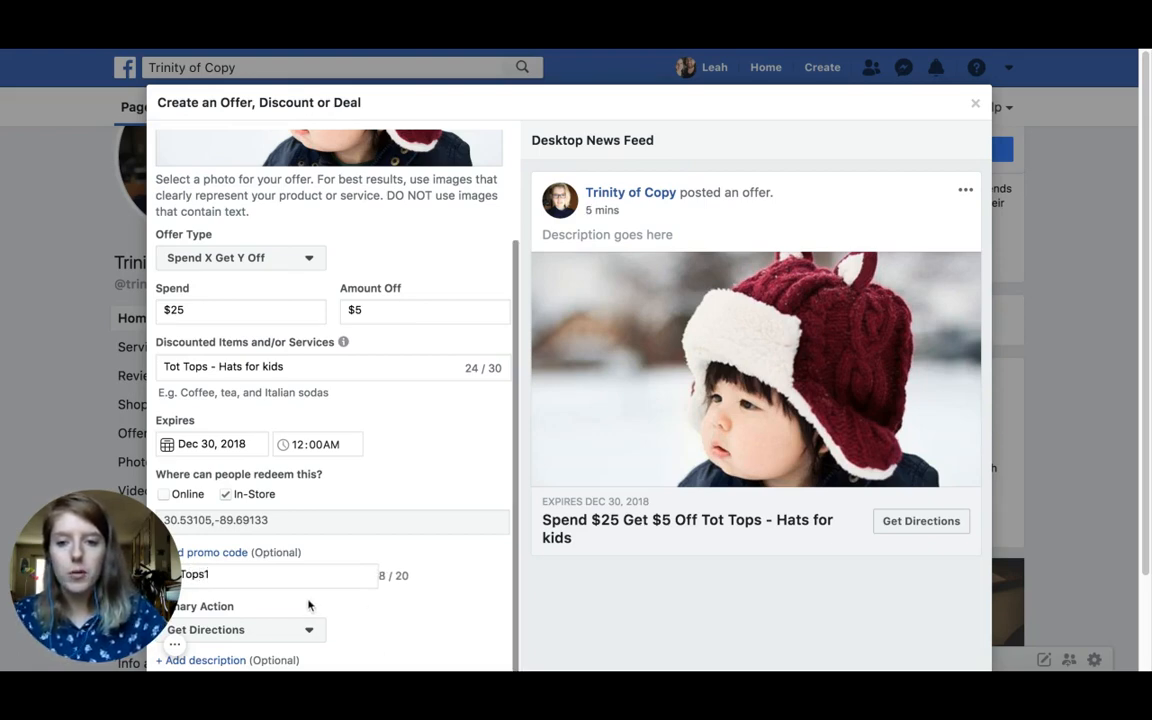
# Step: Try Send Message, Call Now and Save, then keep Get Directions as primary action and add a description box
pyautogui.click(303, 630)
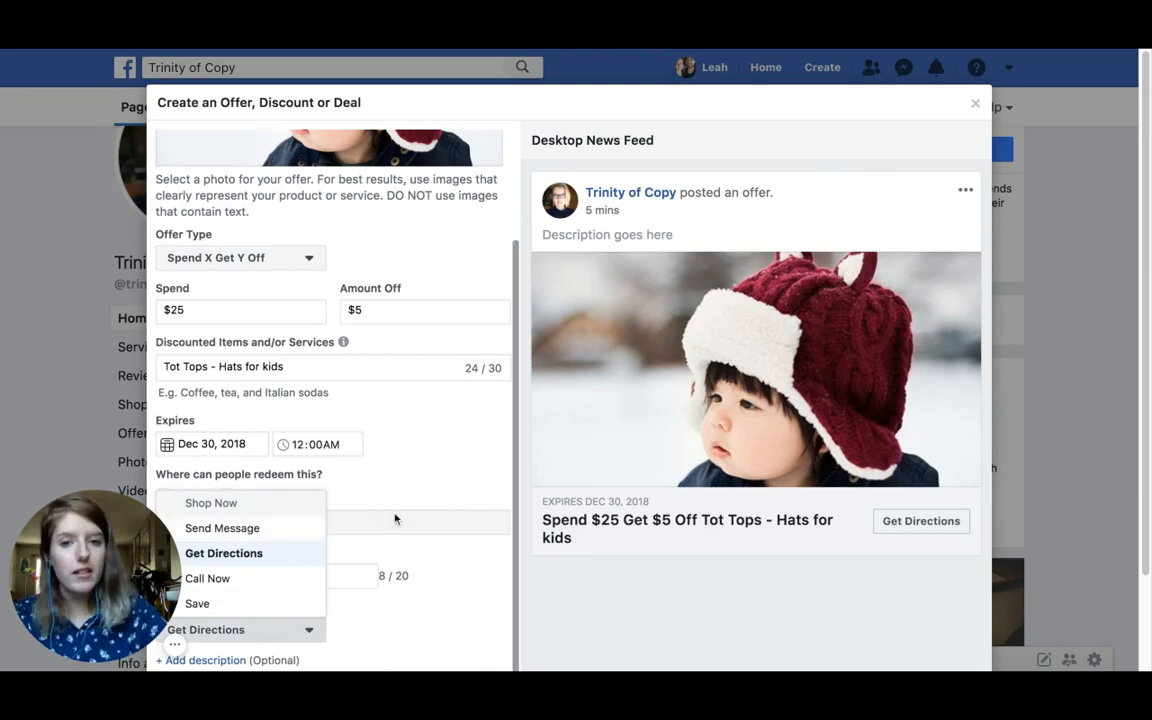
pyautogui.click(222, 528)
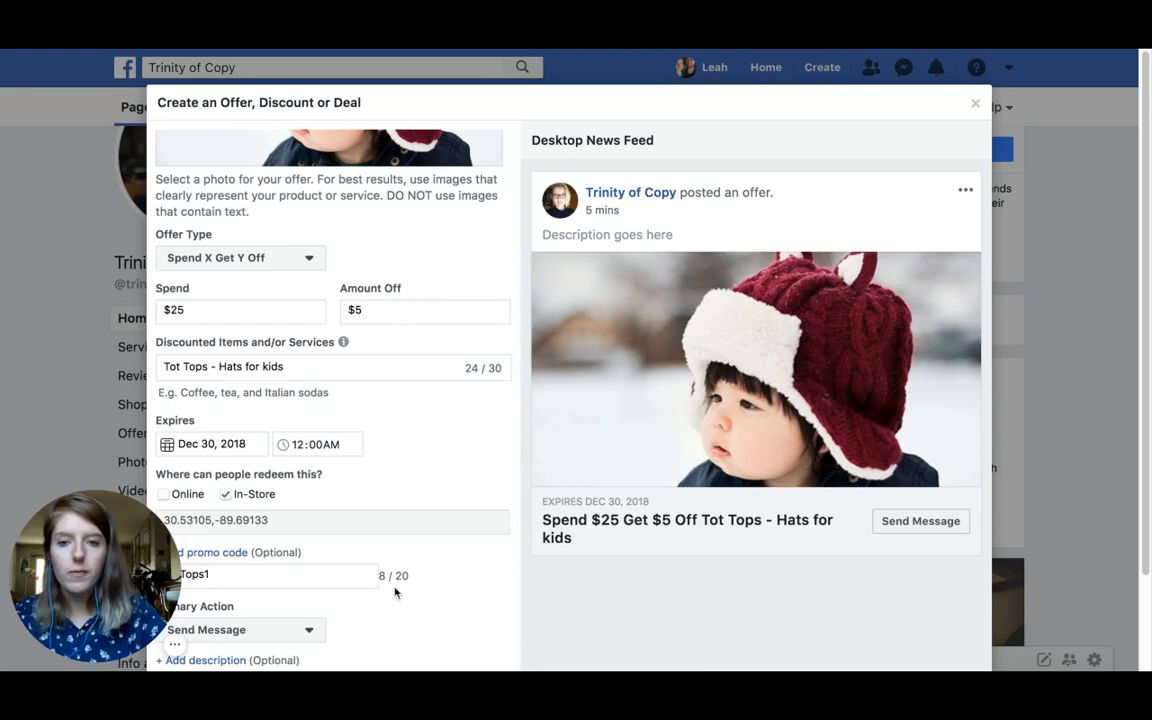
pyautogui.click(308, 628)
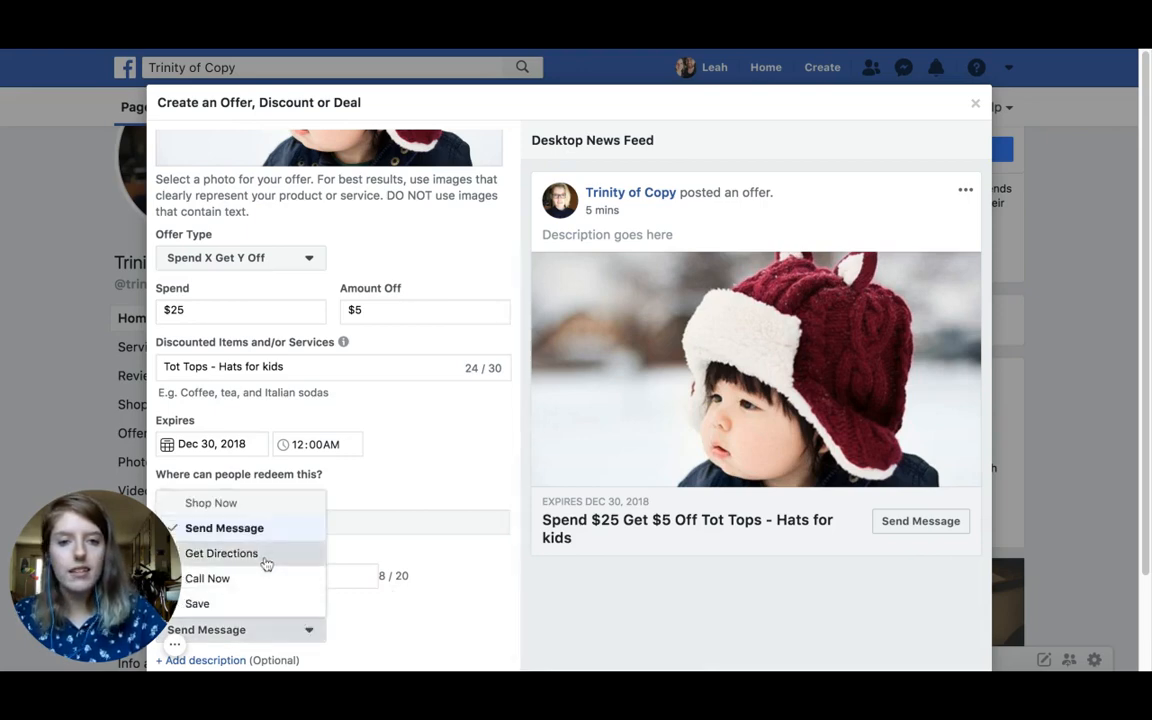
pyautogui.click(265, 561)
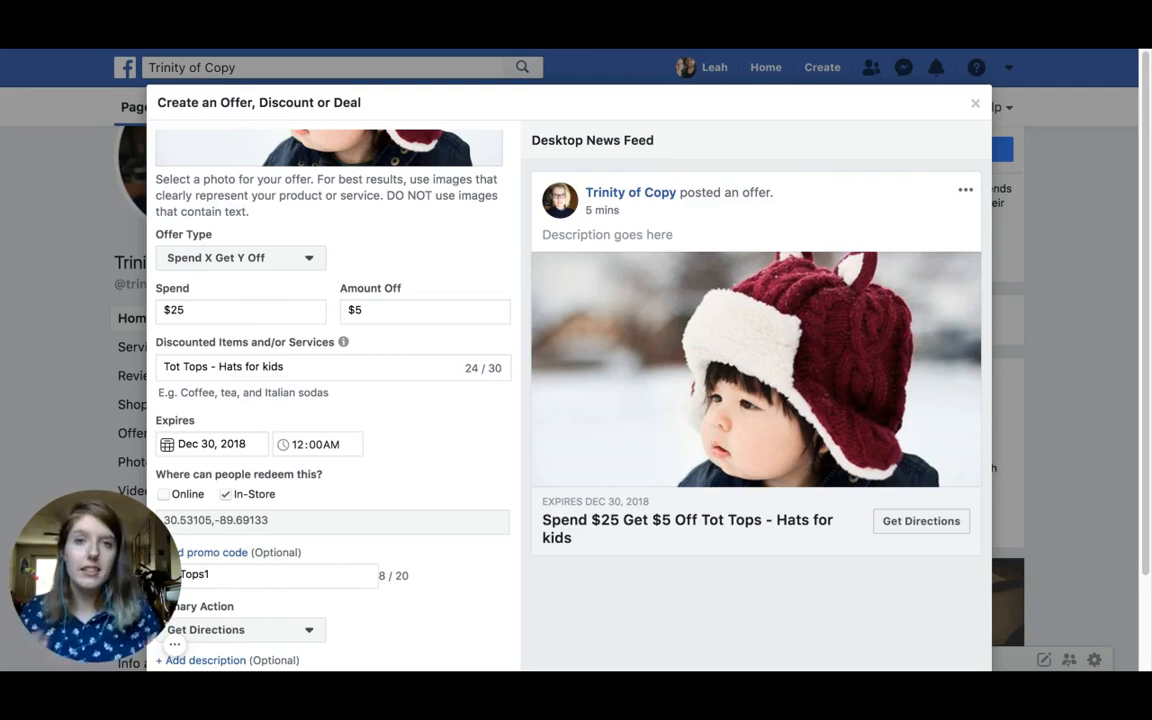
pyautogui.click(273, 632)
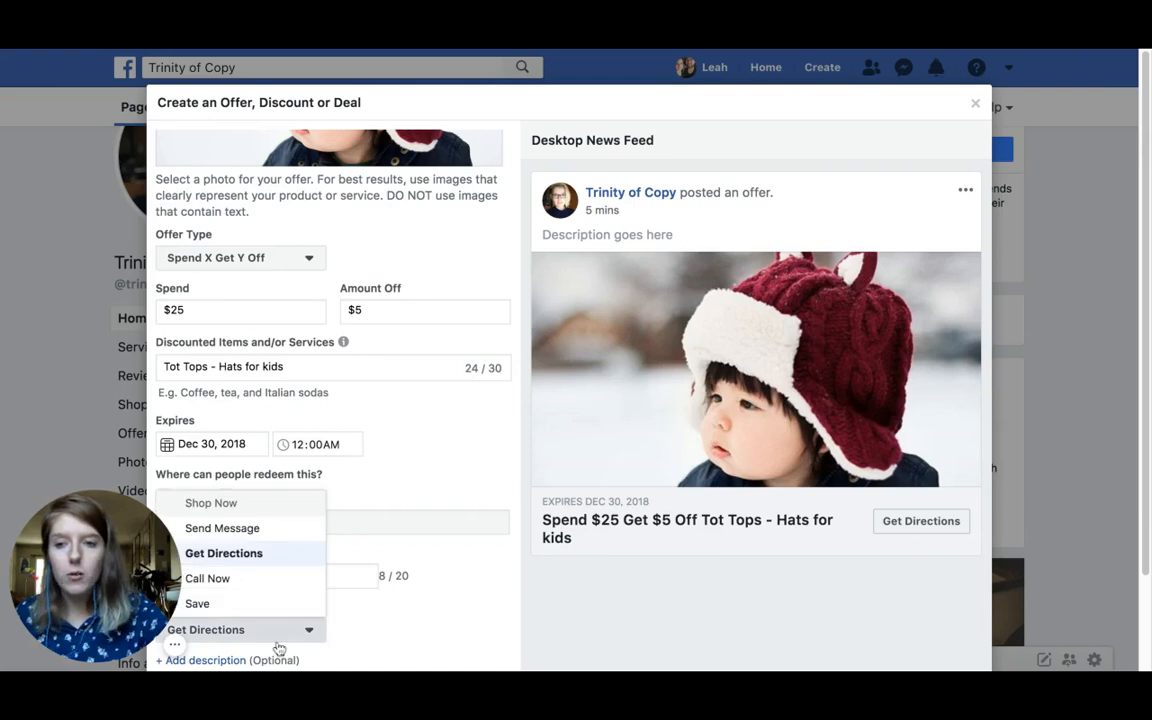
pyautogui.click(272, 580)
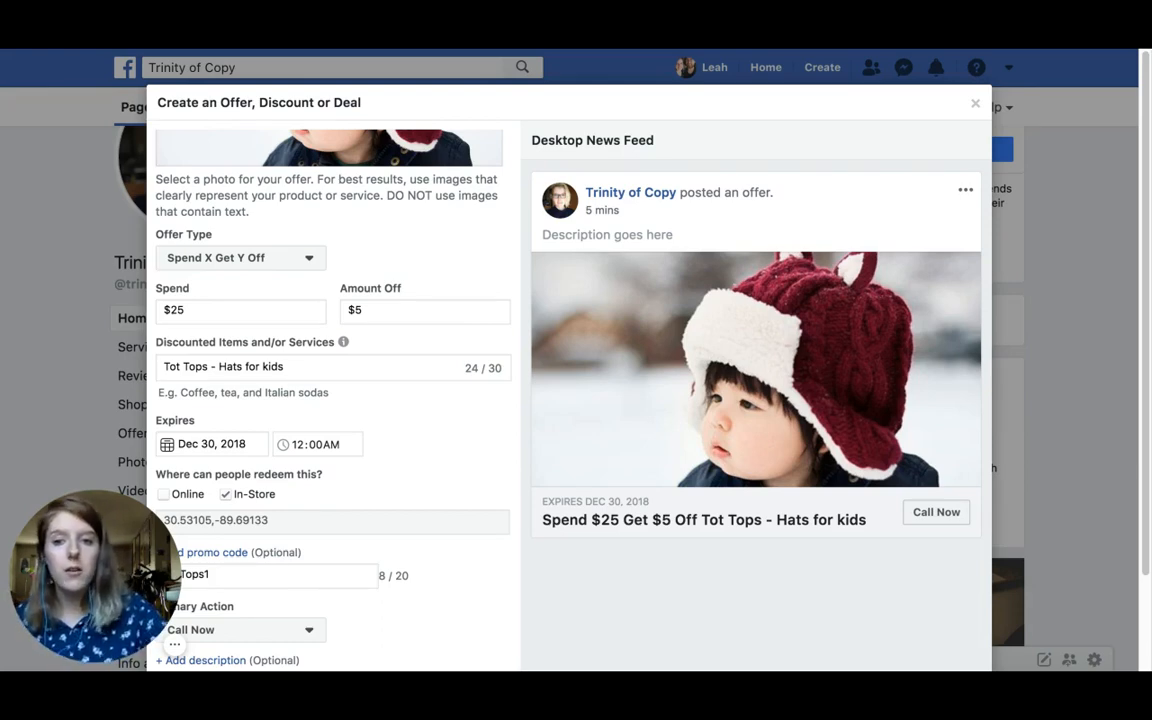
pyautogui.click(309, 628)
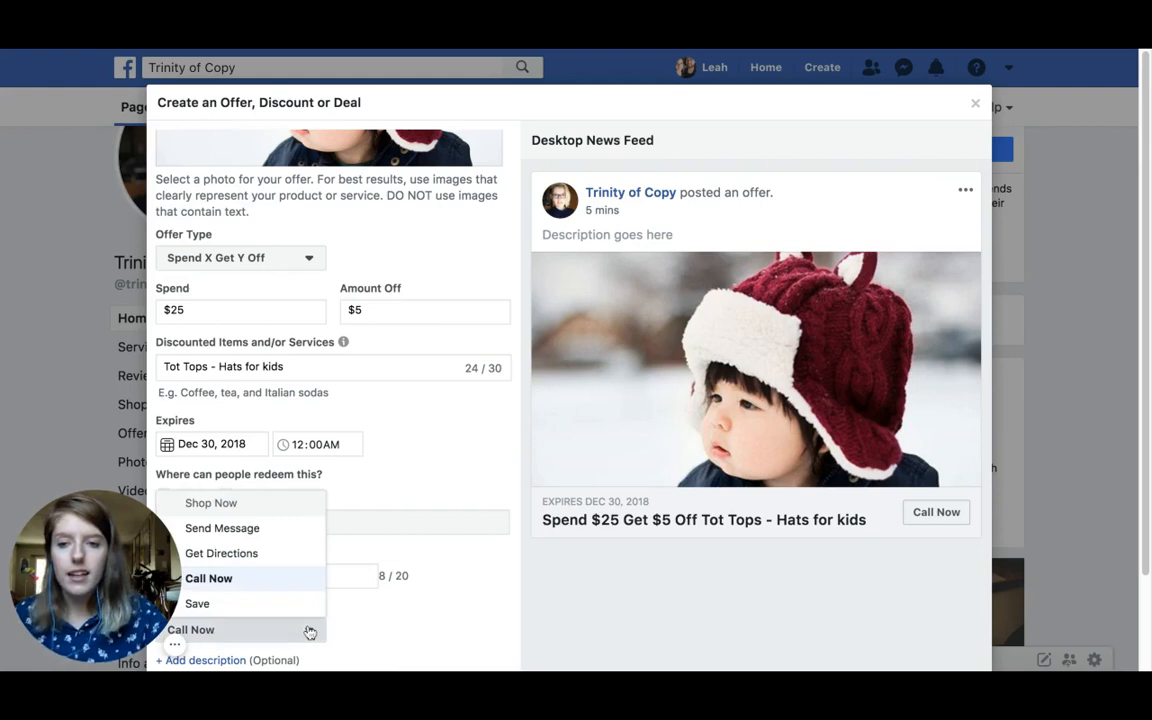
pyautogui.click(246, 605)
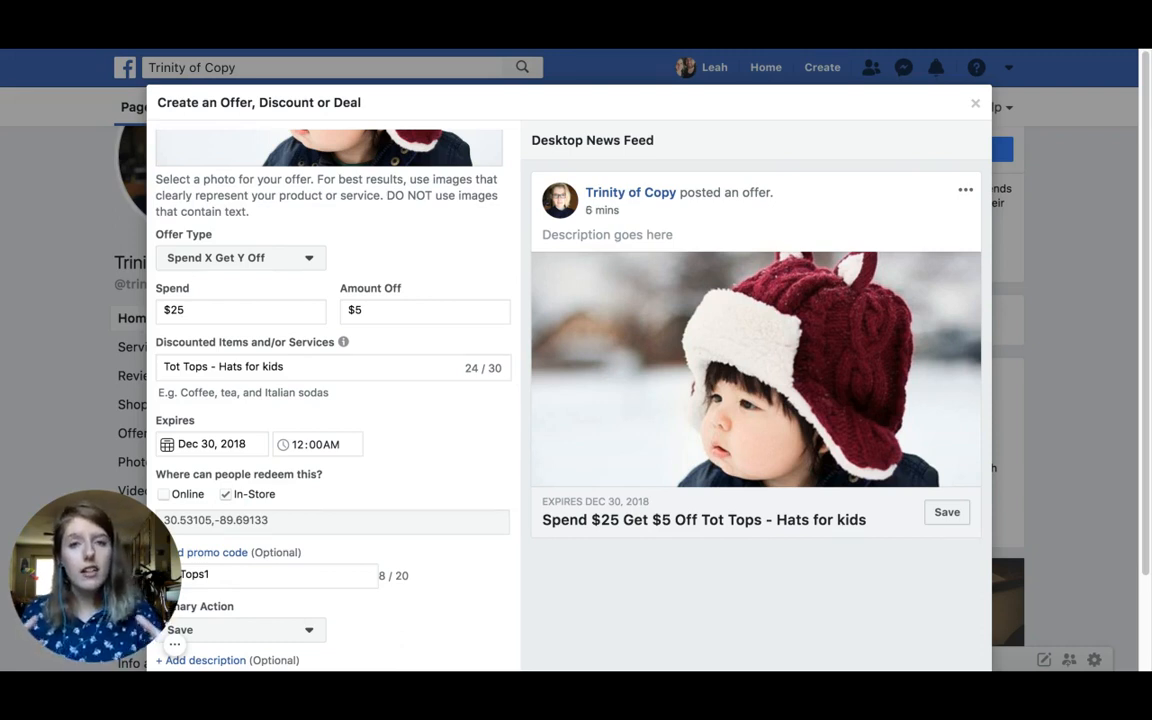
pyautogui.click(286, 634)
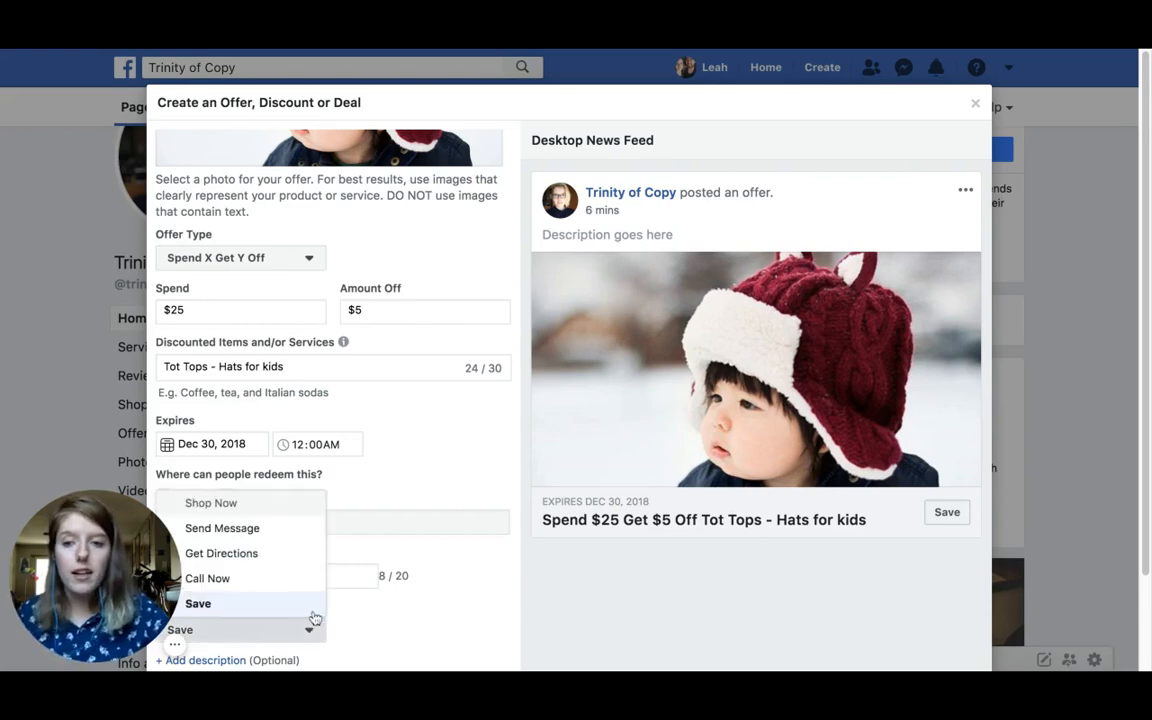
pyautogui.click(250, 558)
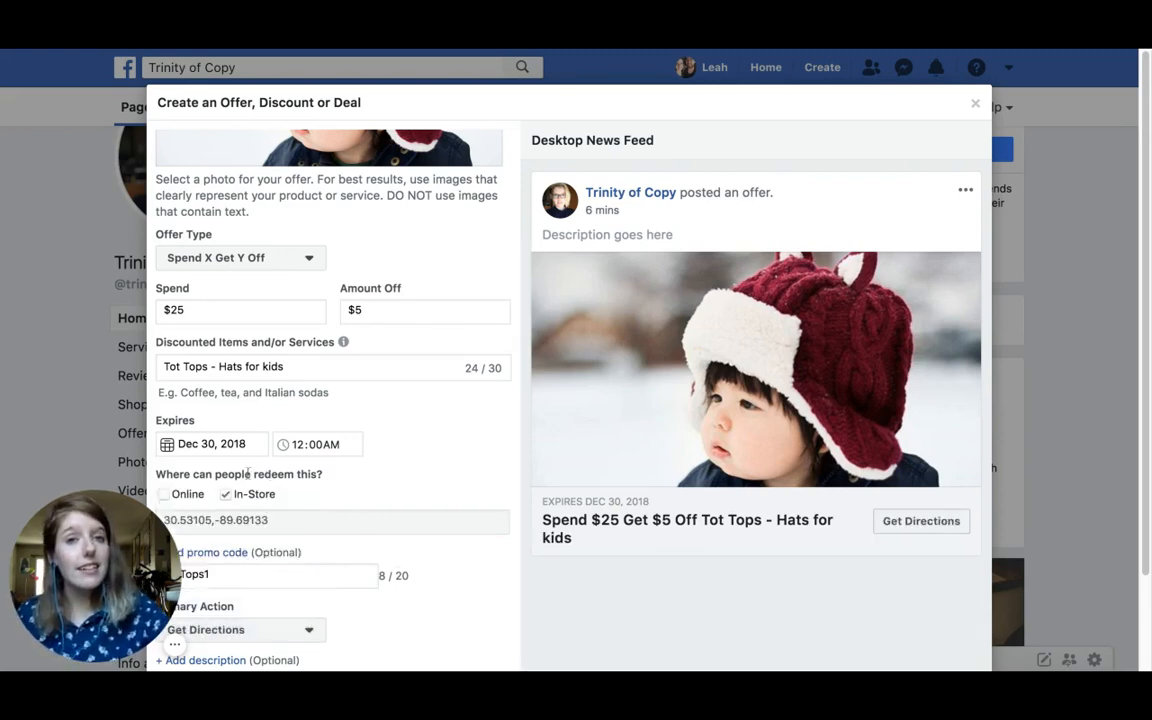
pyautogui.click(237, 662)
pyautogui.scroll(-2, 395, 535)
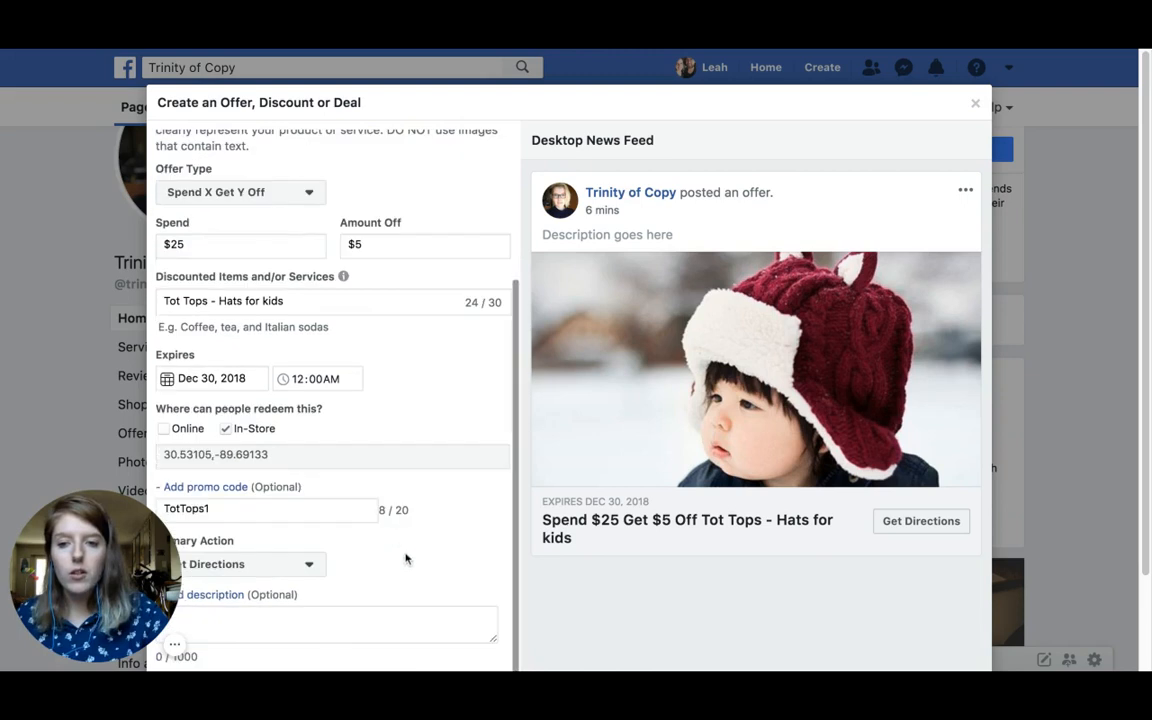
pyautogui.click(352, 612)
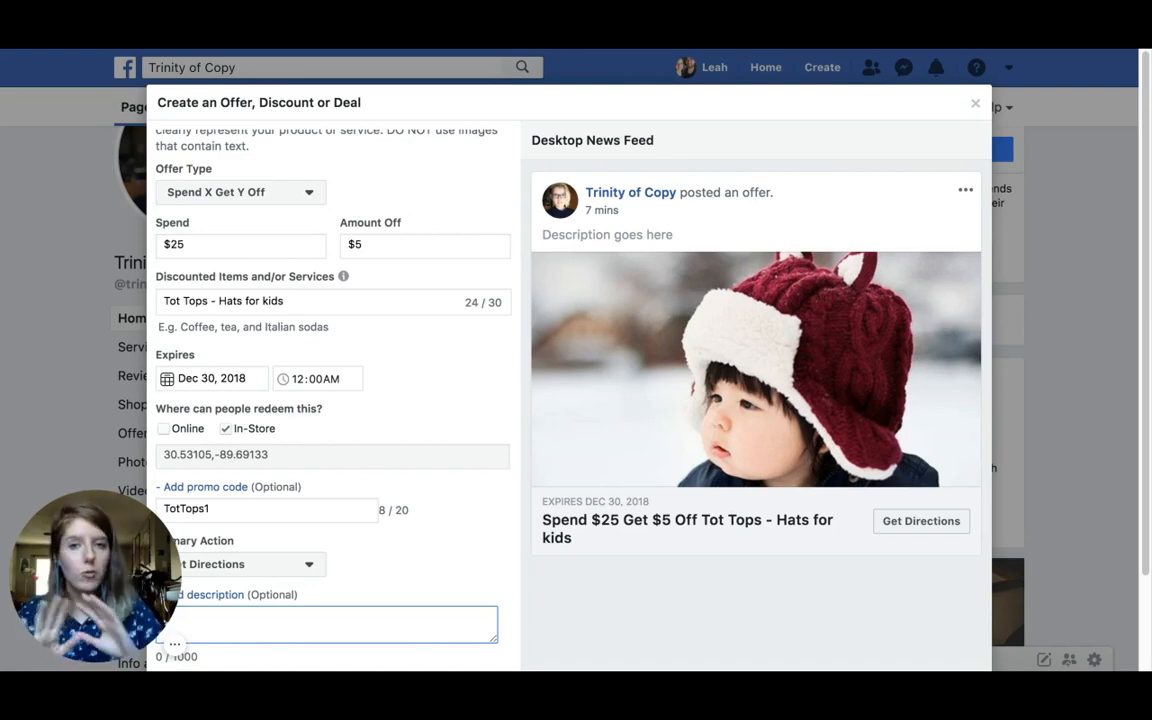
pyautogui.scroll(-2, 890, 560)
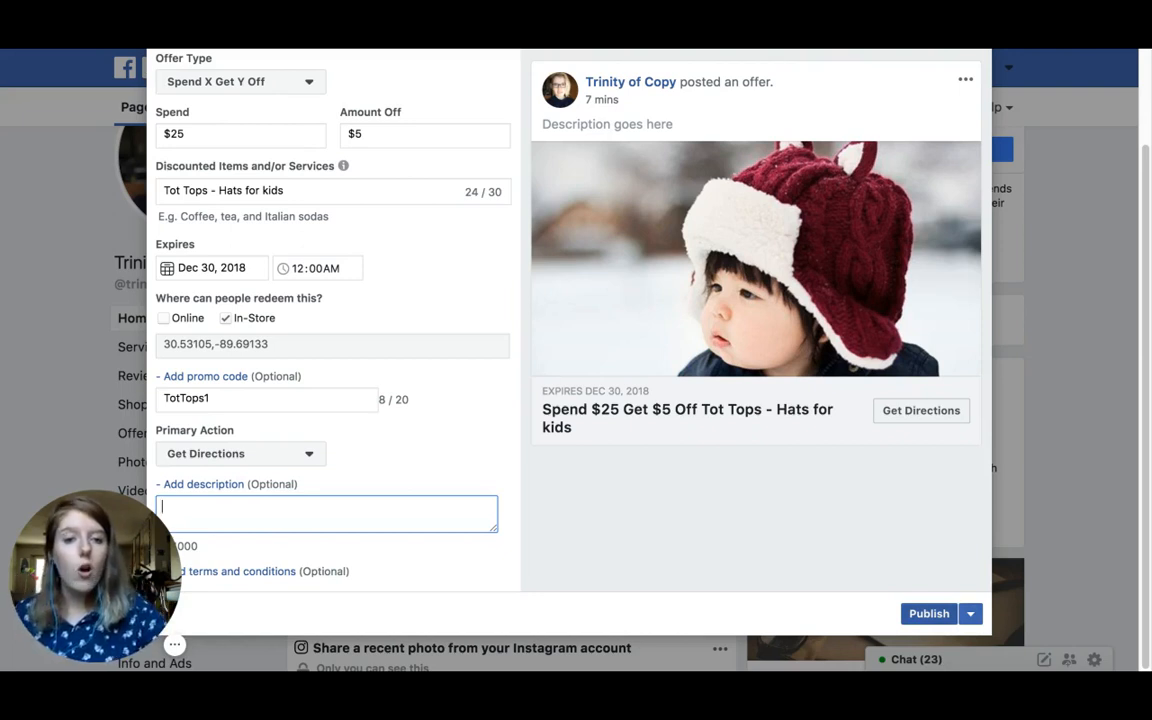
# Step: Choose to schedule the offer for later instead of publishing it now
pyautogui.click(977, 616)
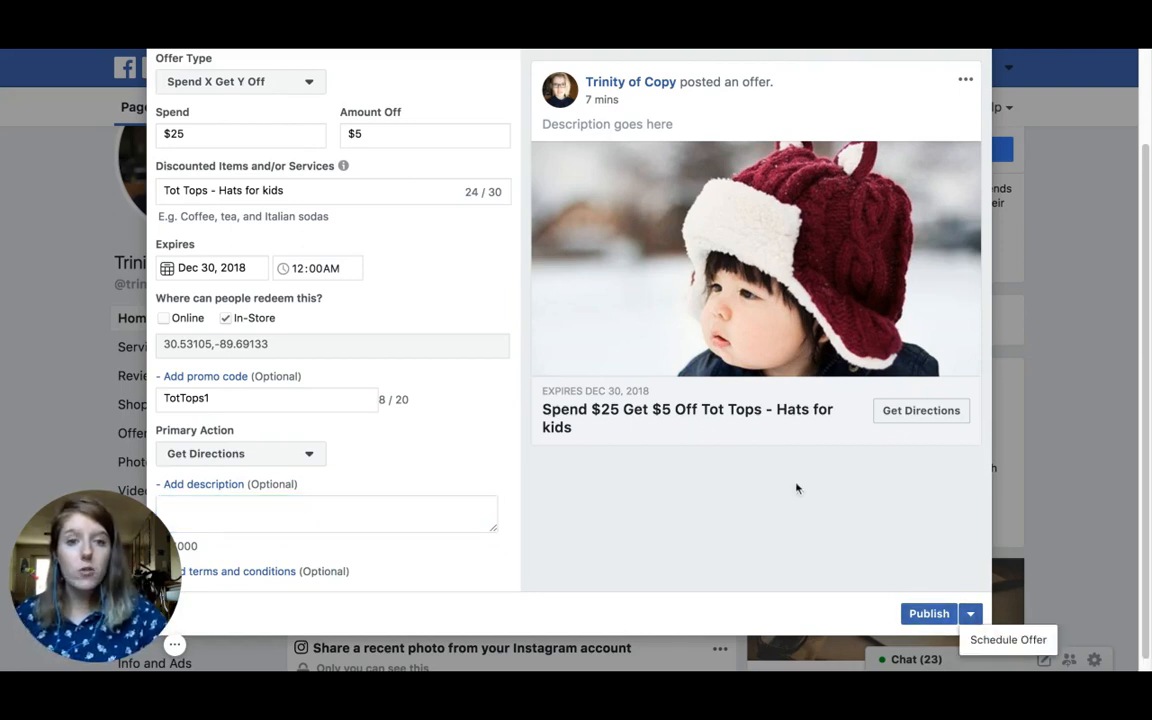
pyautogui.click(975, 615)
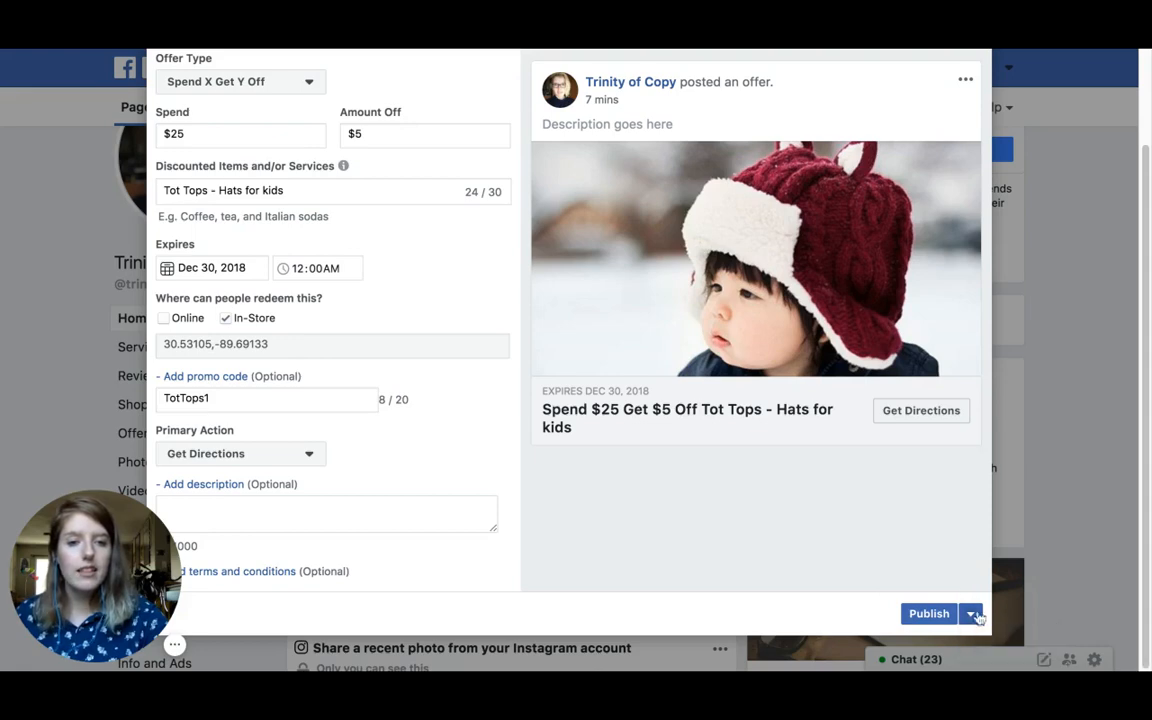
pyautogui.click(975, 615)
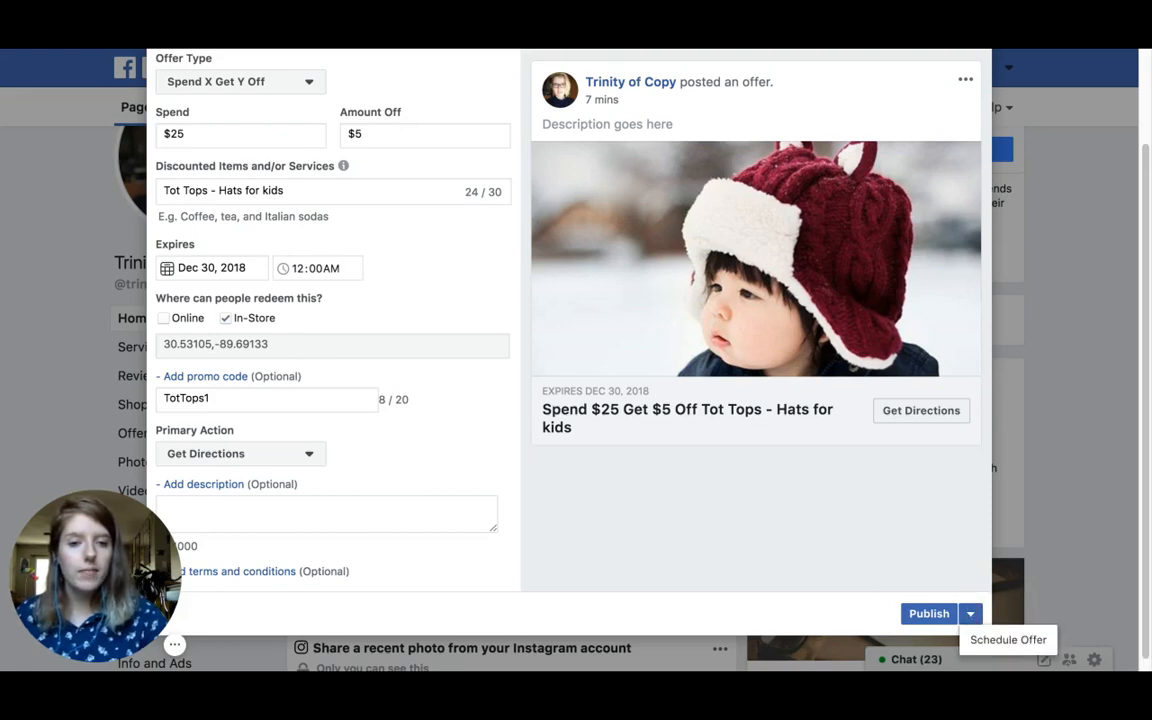
pyautogui.click(1004, 640)
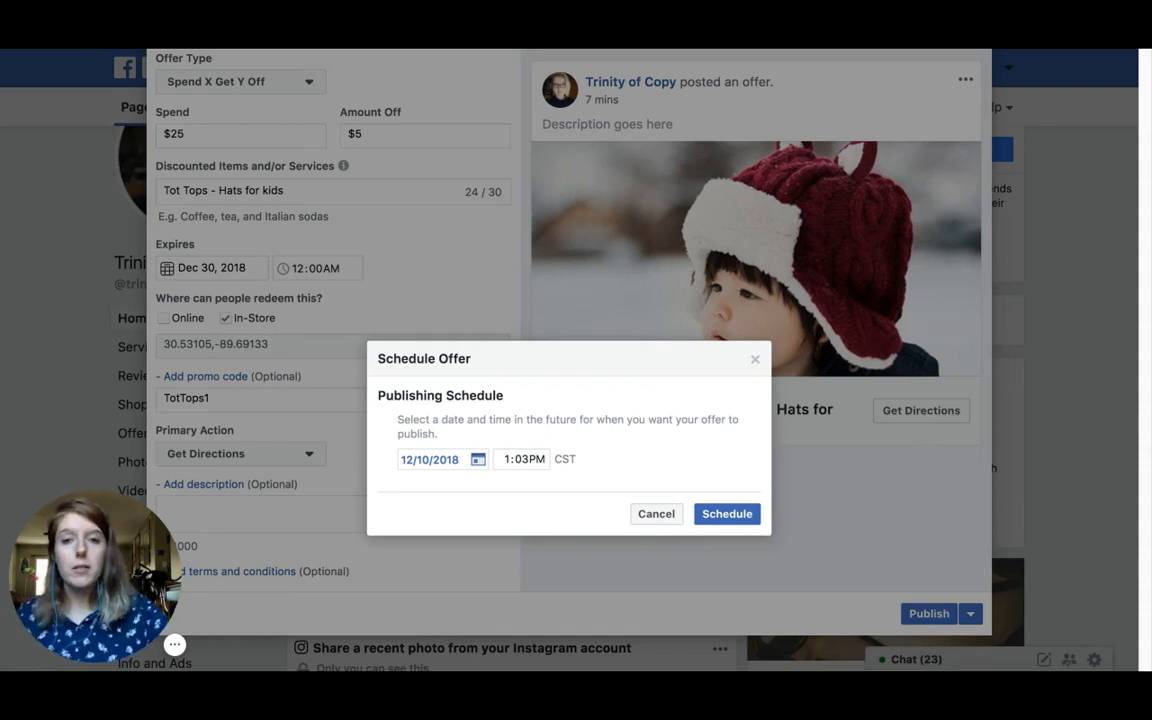
# Step: Set the publishing date to 12/23/2018 and enter 12:00 AM as the time
pyautogui.click(477, 463)
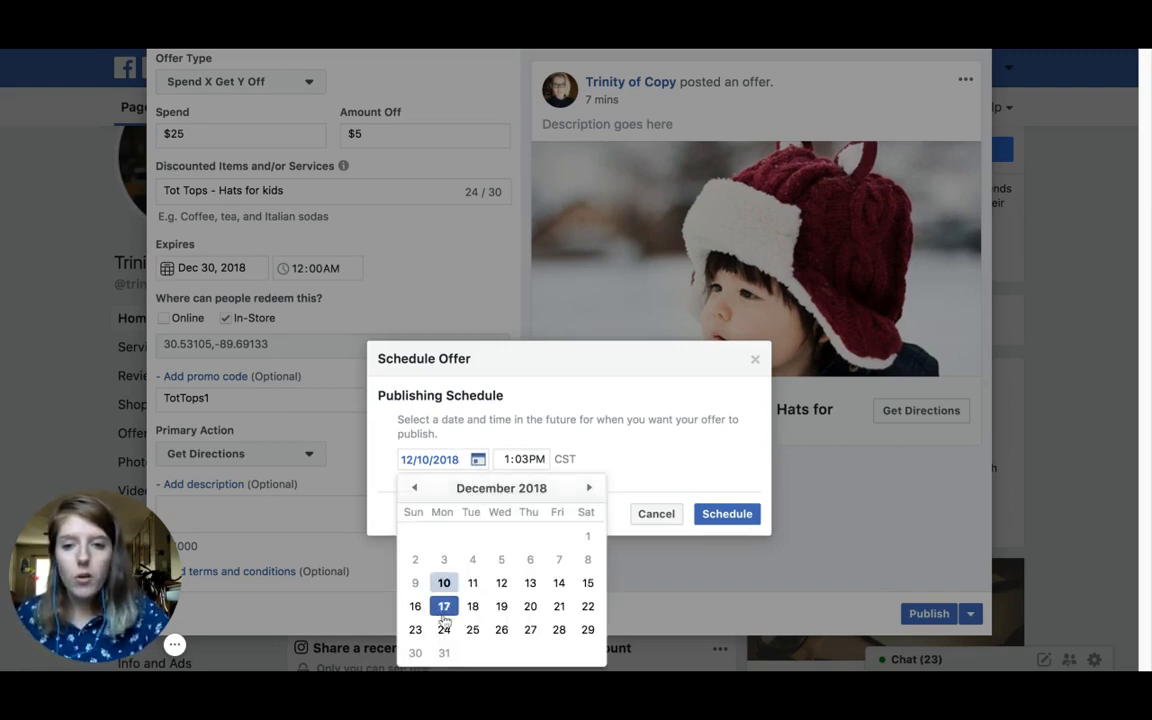
pyautogui.click(415, 629)
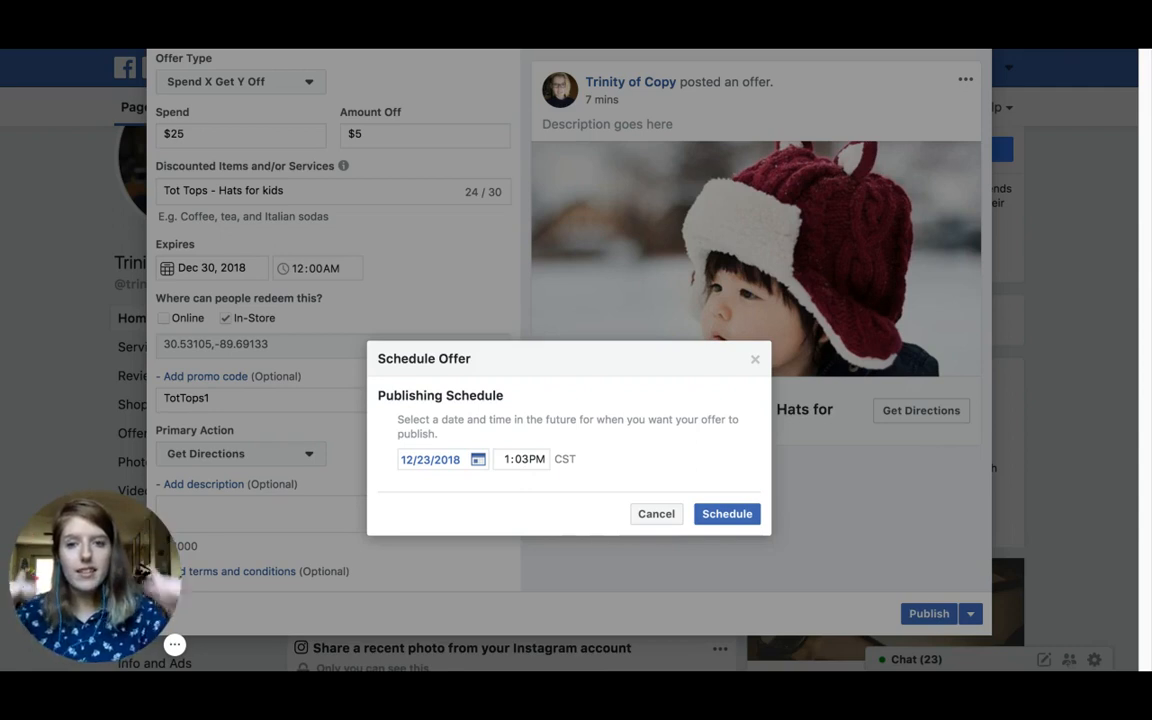
pyautogui.click(507, 462)
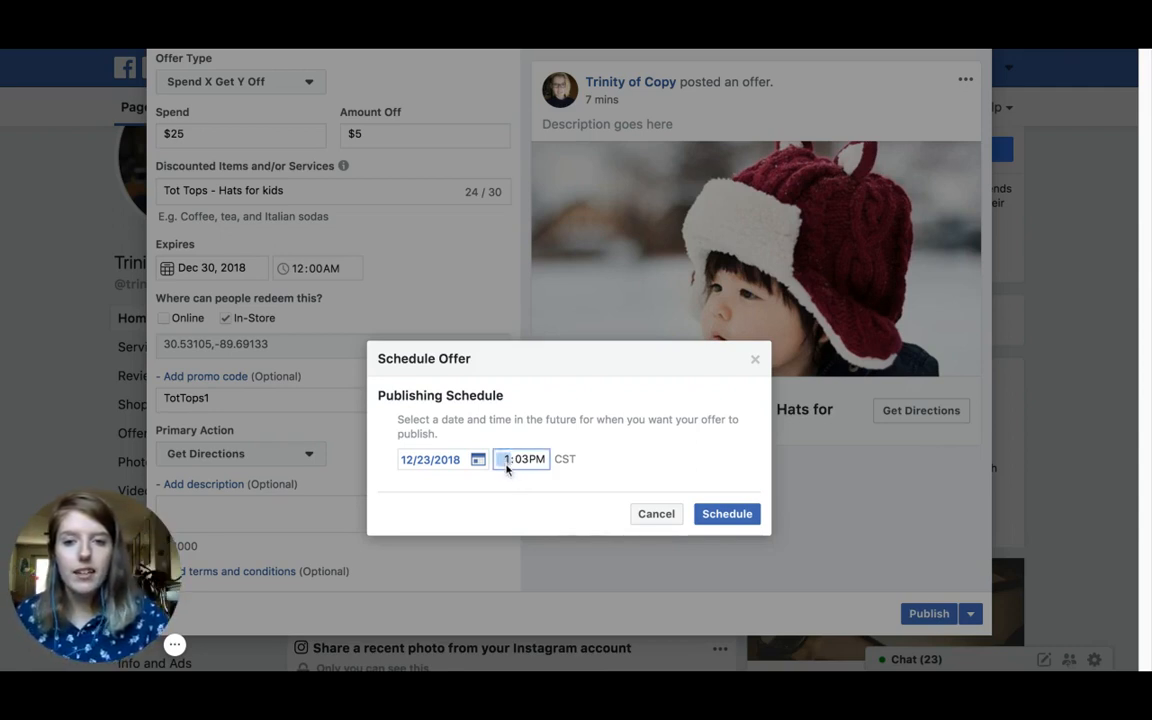
pyautogui.write('2')
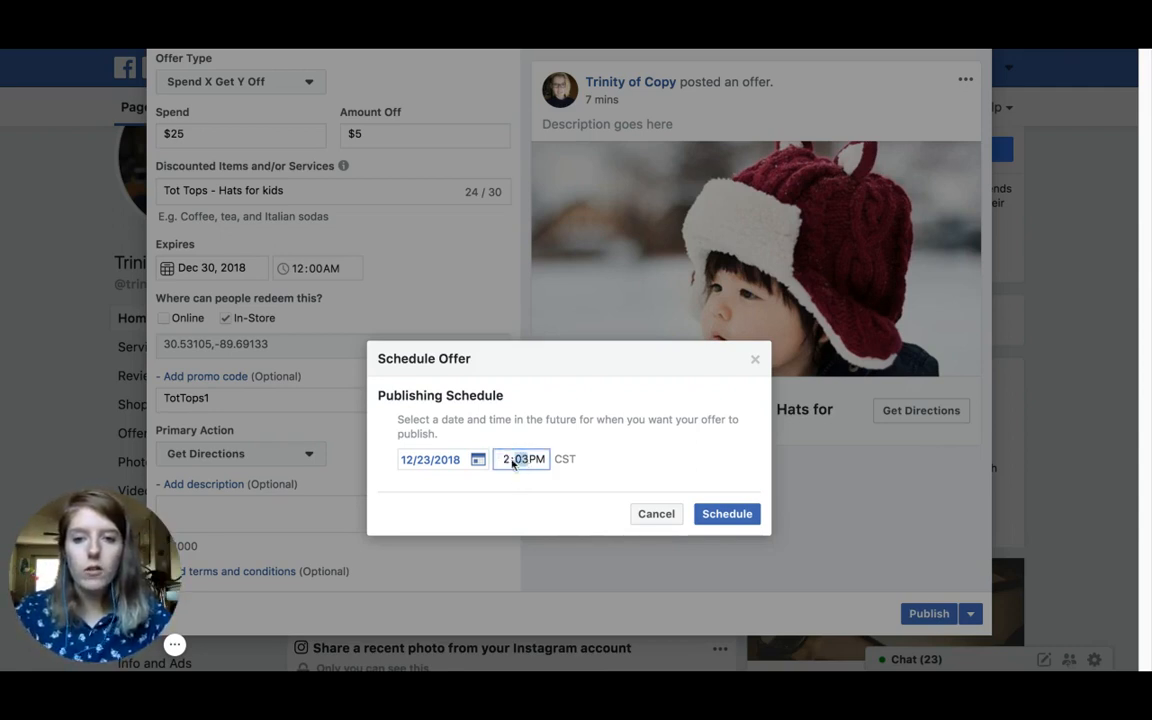
pyautogui.write('12')
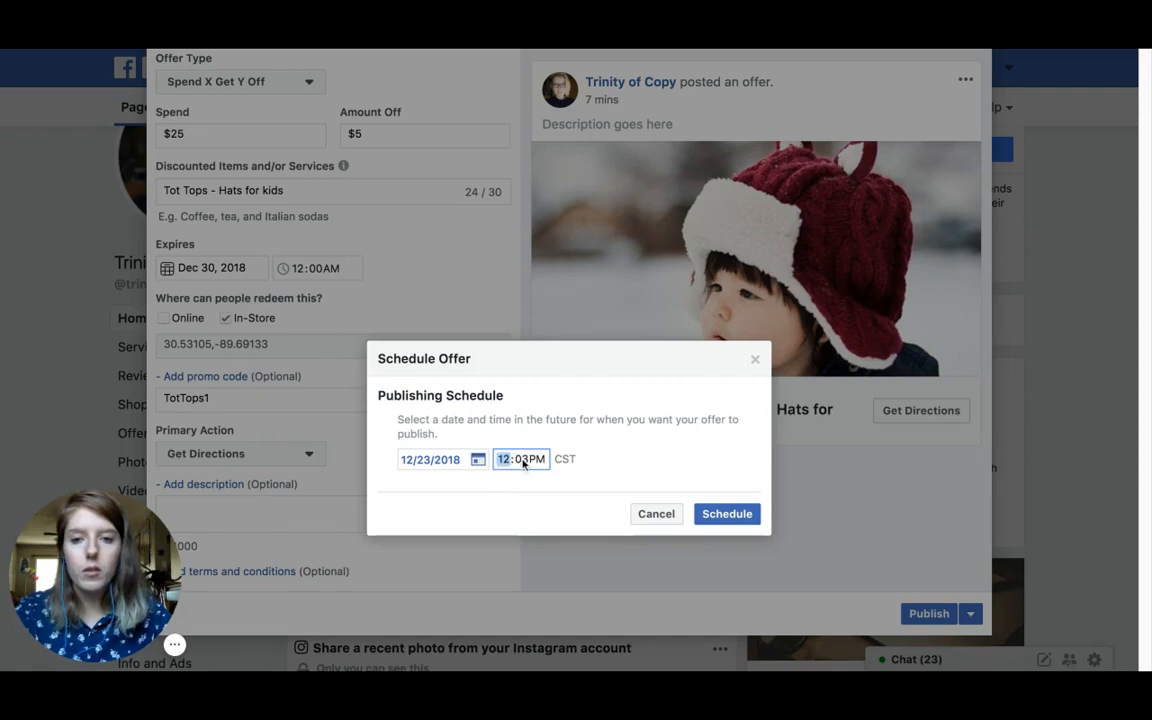
pyautogui.write('30')
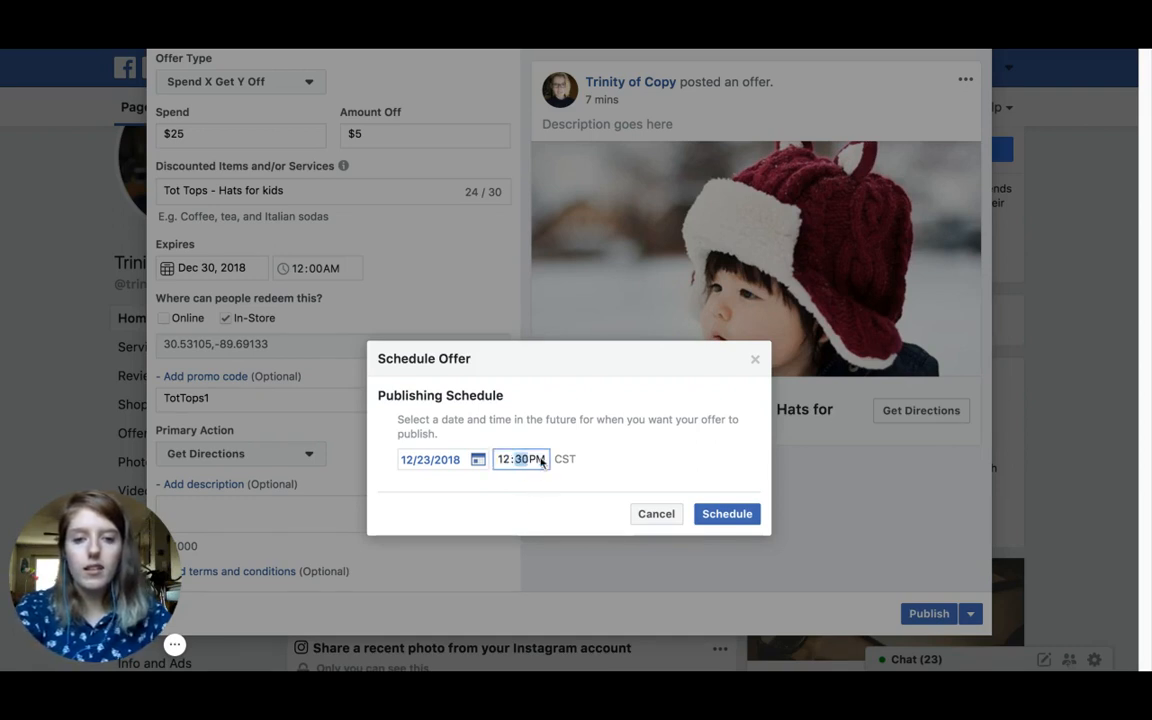
pyautogui.write('00a')
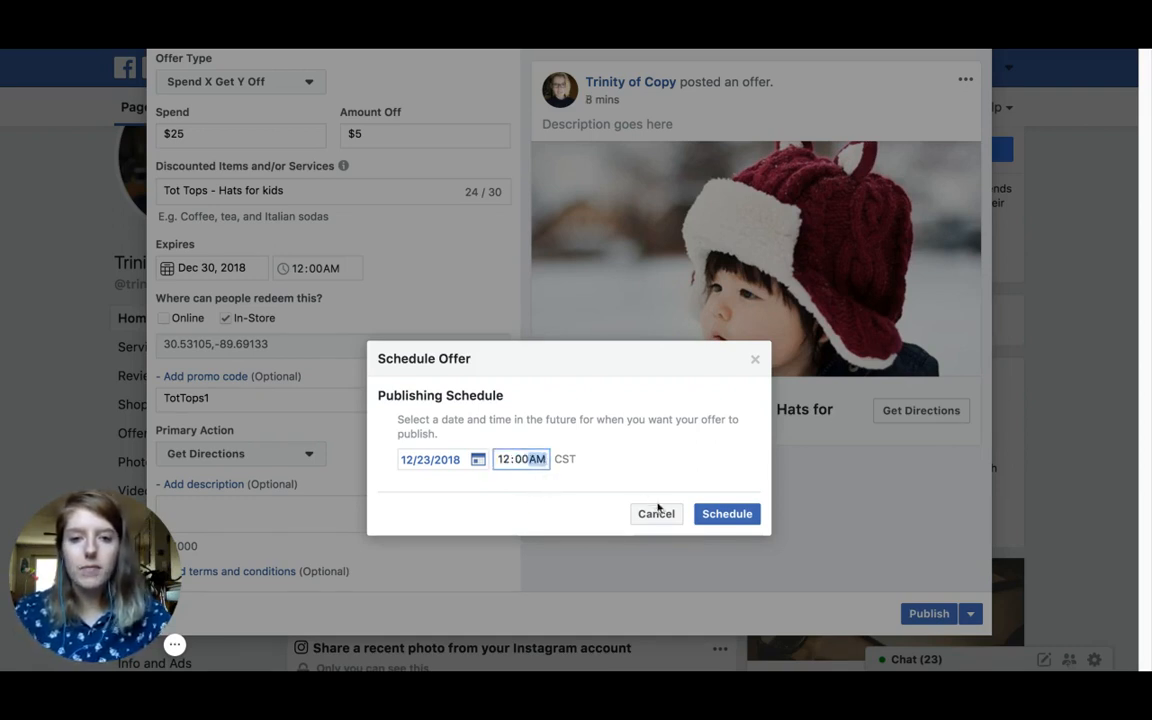
# Step: Confirm the schedule and find the 1 Scheduled Post notice for Sunday, December 23, 2018
pyautogui.click(717, 522)
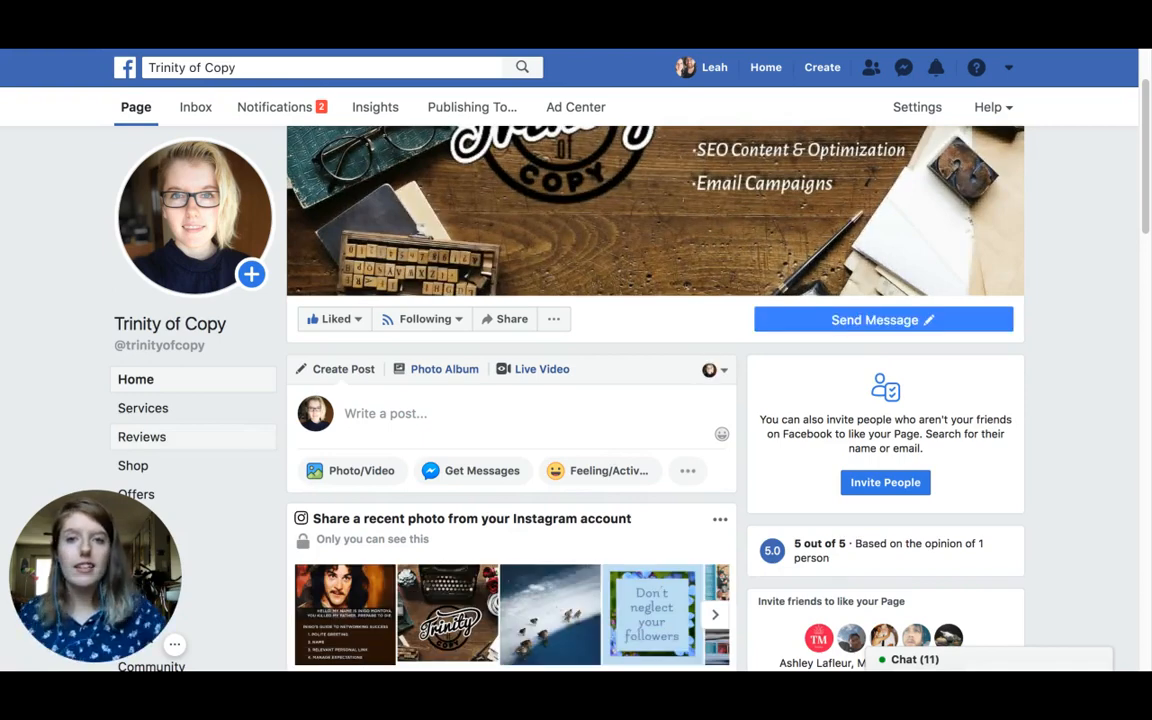
pyautogui.scroll(1, 193, 437)
pyautogui.scroll(1, 656, 300)
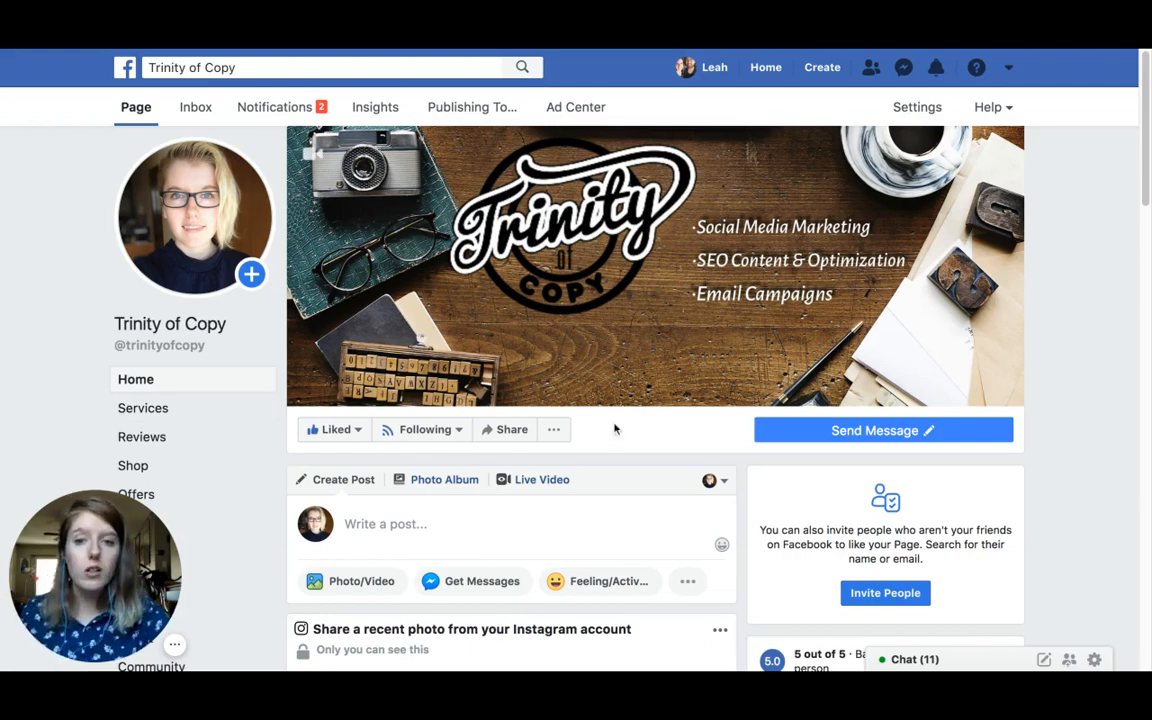
pyautogui.scroll(-2, 412, 440)
pyautogui.scroll(-5, 464, 530)
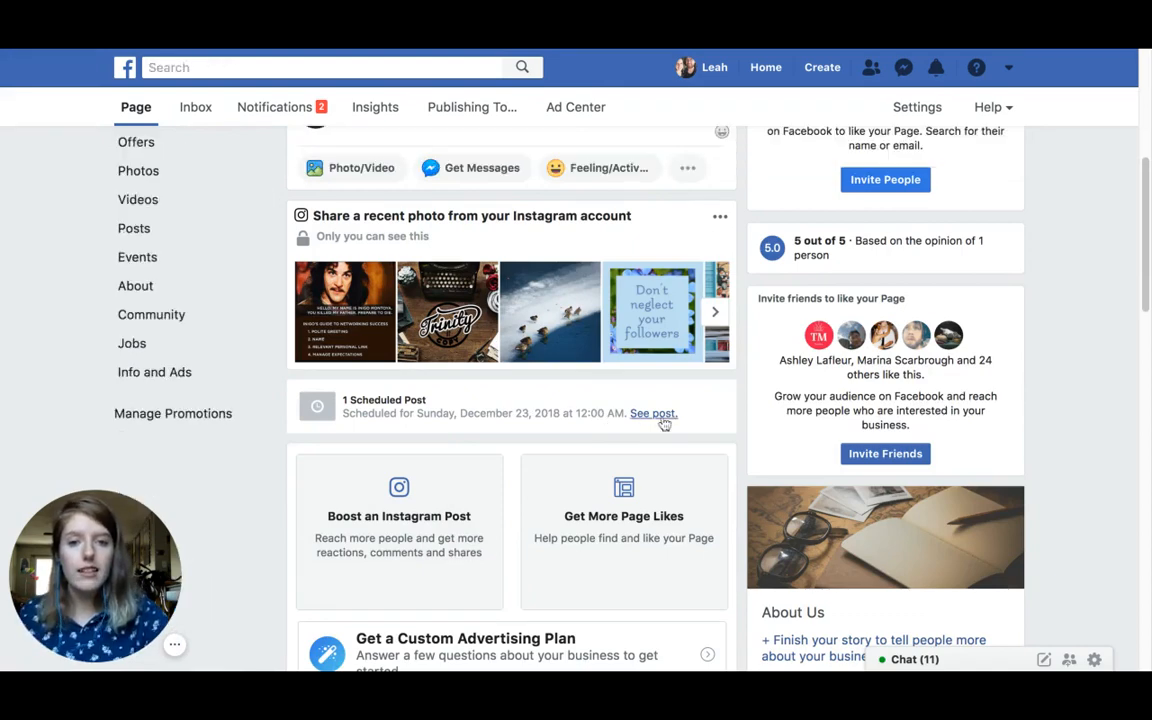
# Step: Open the scheduled Tot Tops post, check its Mobile and Desktop previews, then close the preview
pyautogui.click(660, 416)
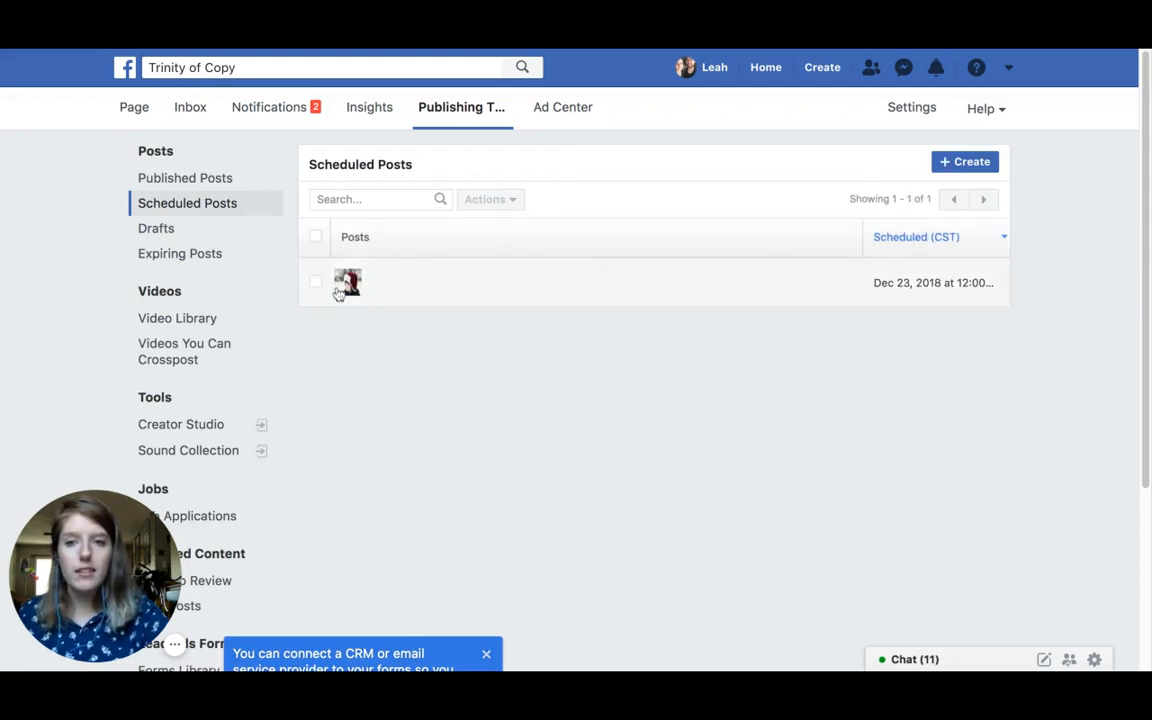
pyautogui.click(490, 285)
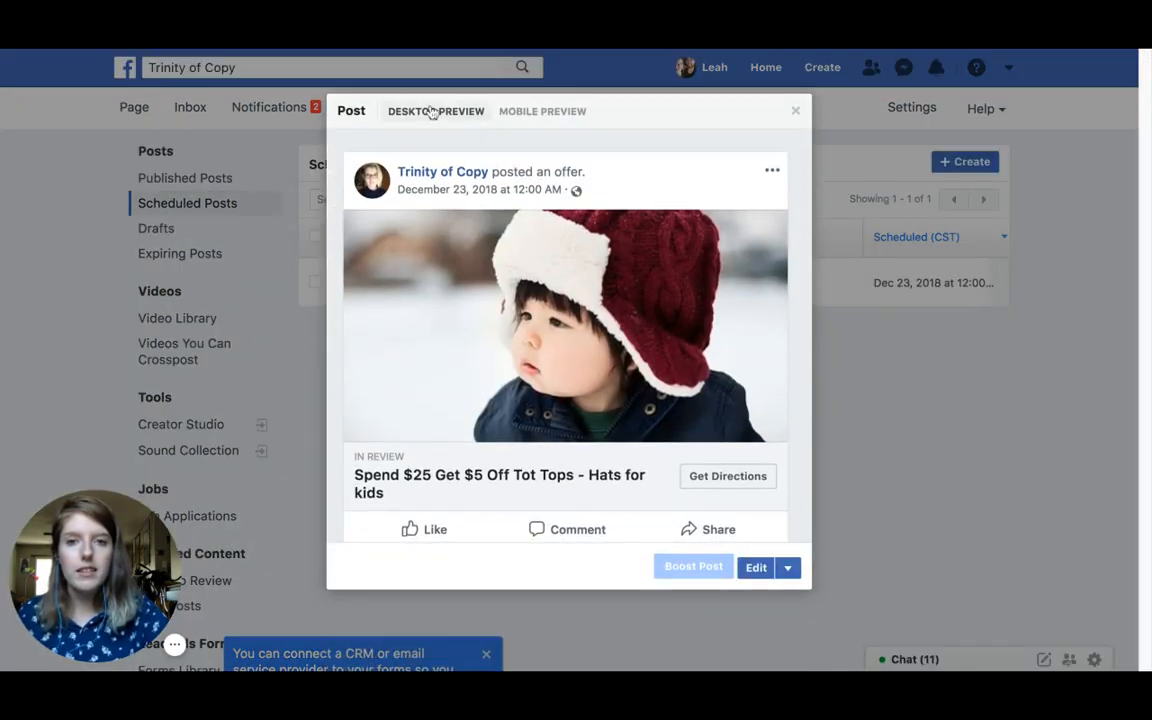
pyautogui.click(536, 113)
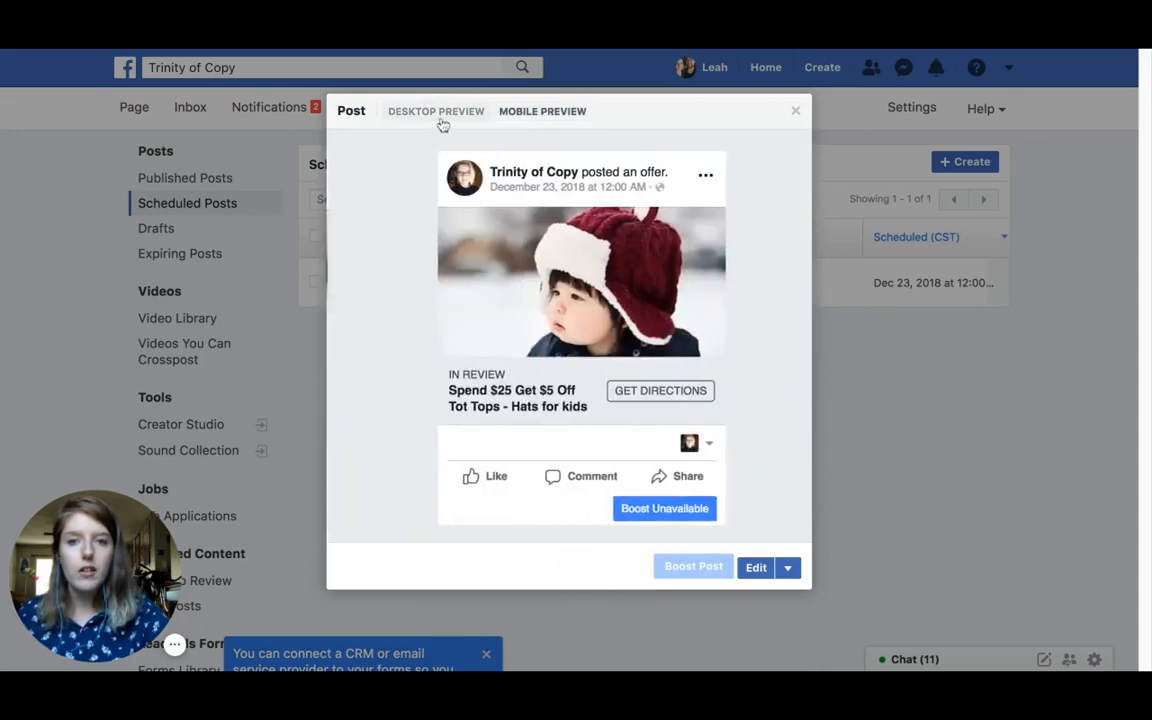
pyautogui.click(452, 111)
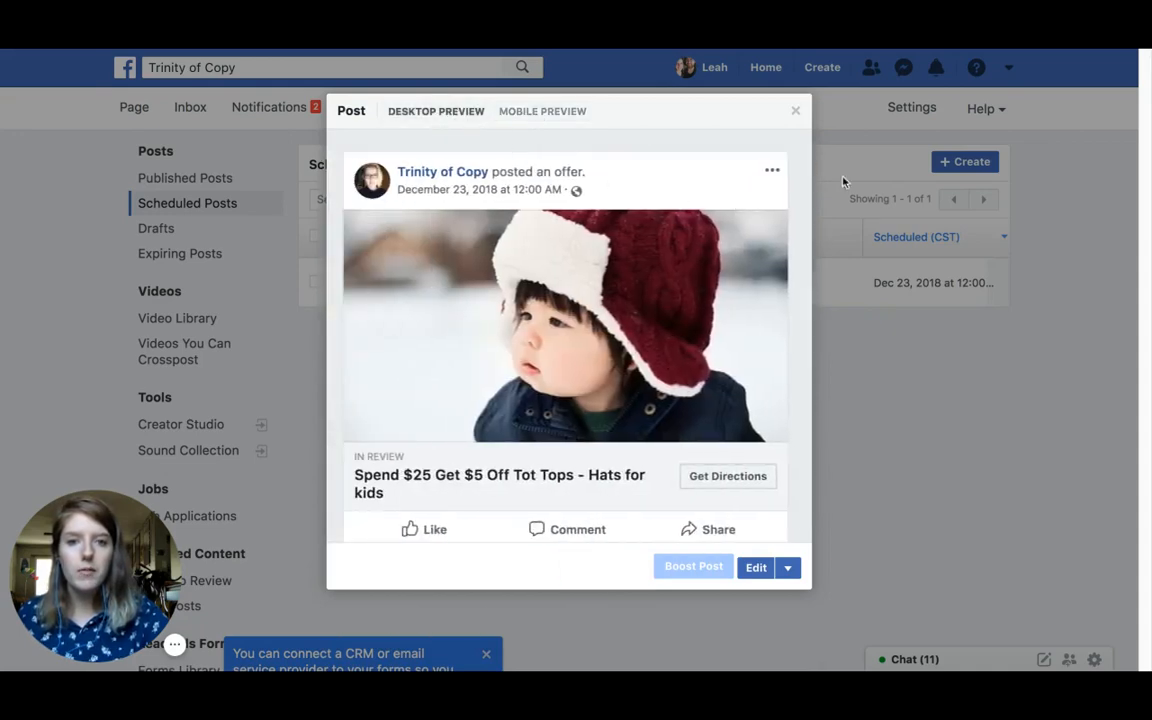
pyautogui.click(756, 570)
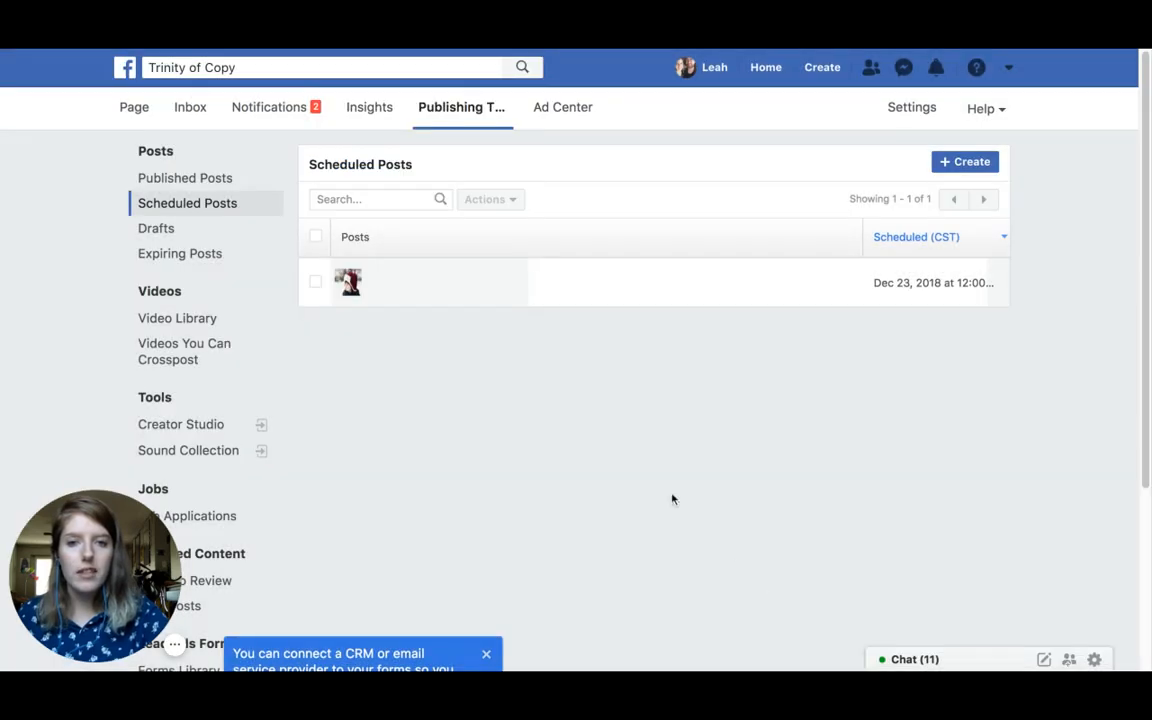
pyautogui.click(490, 284)
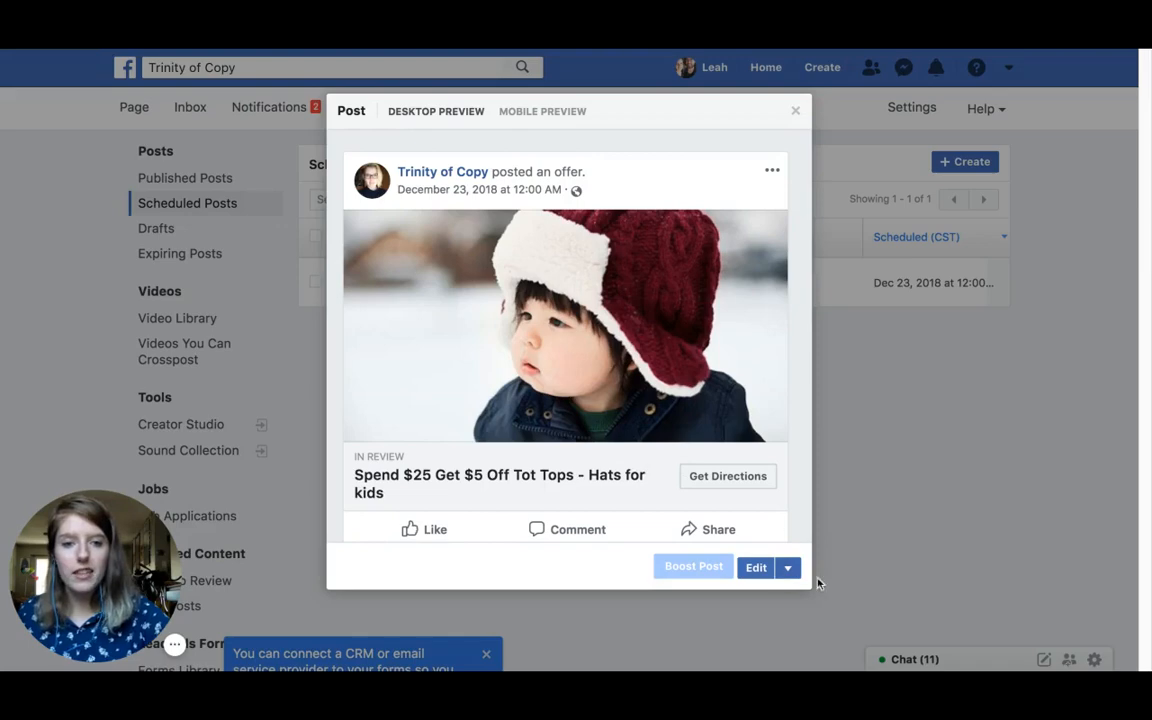
pyautogui.click(795, 112)
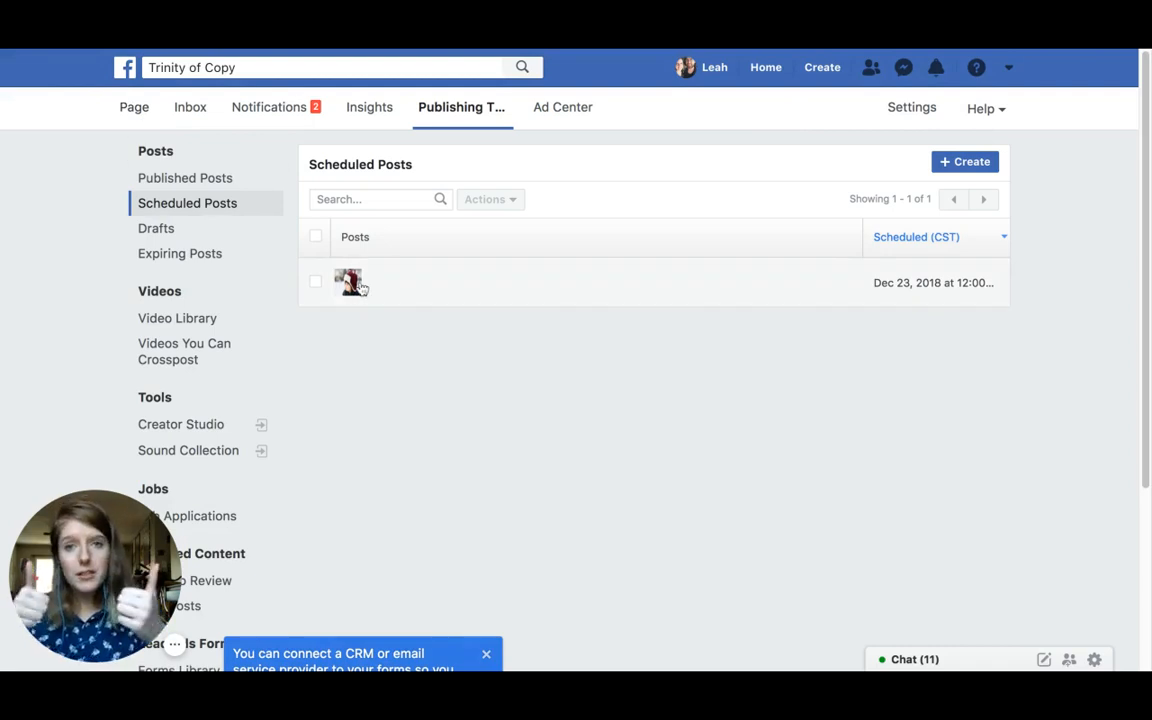
# Step: Go back to the Trinity of Copy Page timeline and expand 'Write a post...' to list every post type
pyautogui.click(138, 116)
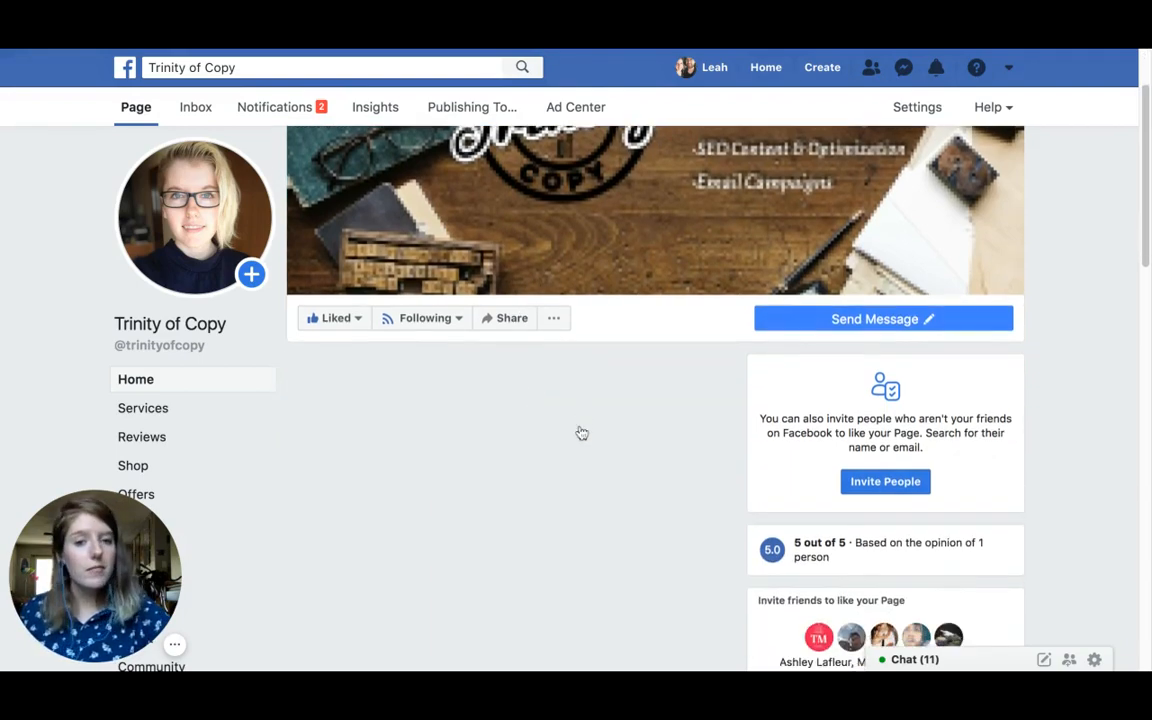
pyautogui.scroll(-7, 580, 430)
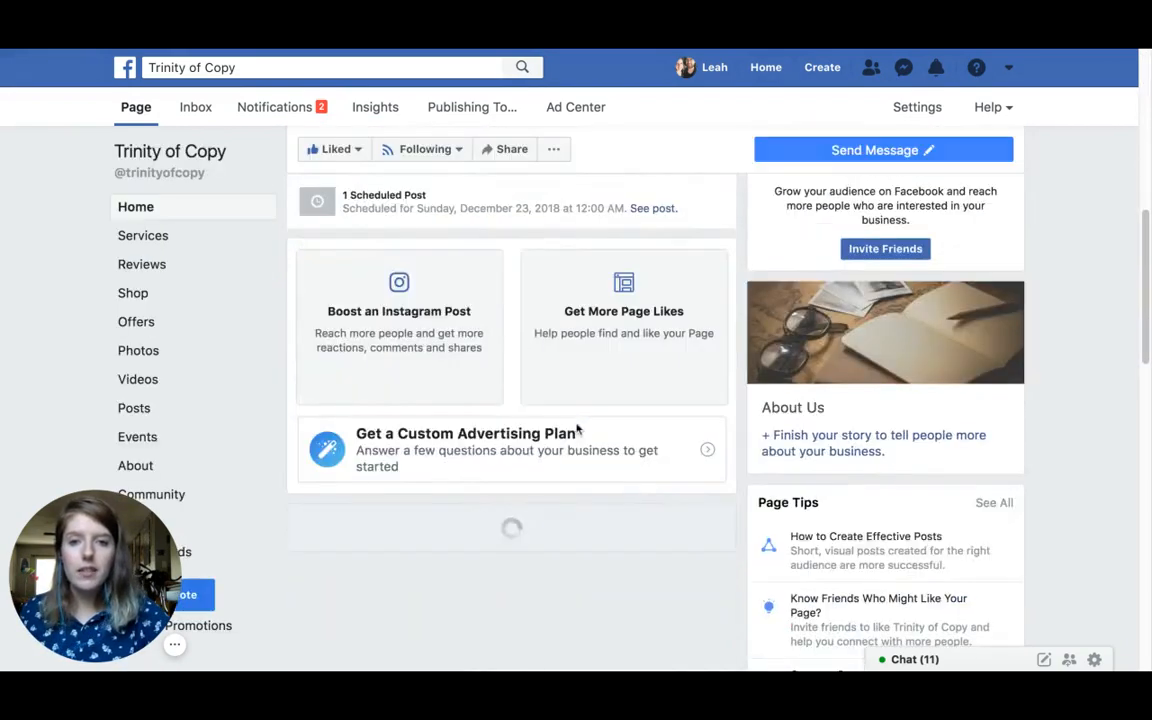
pyautogui.scroll(6, 565, 420)
pyautogui.scroll(1, 567, 423)
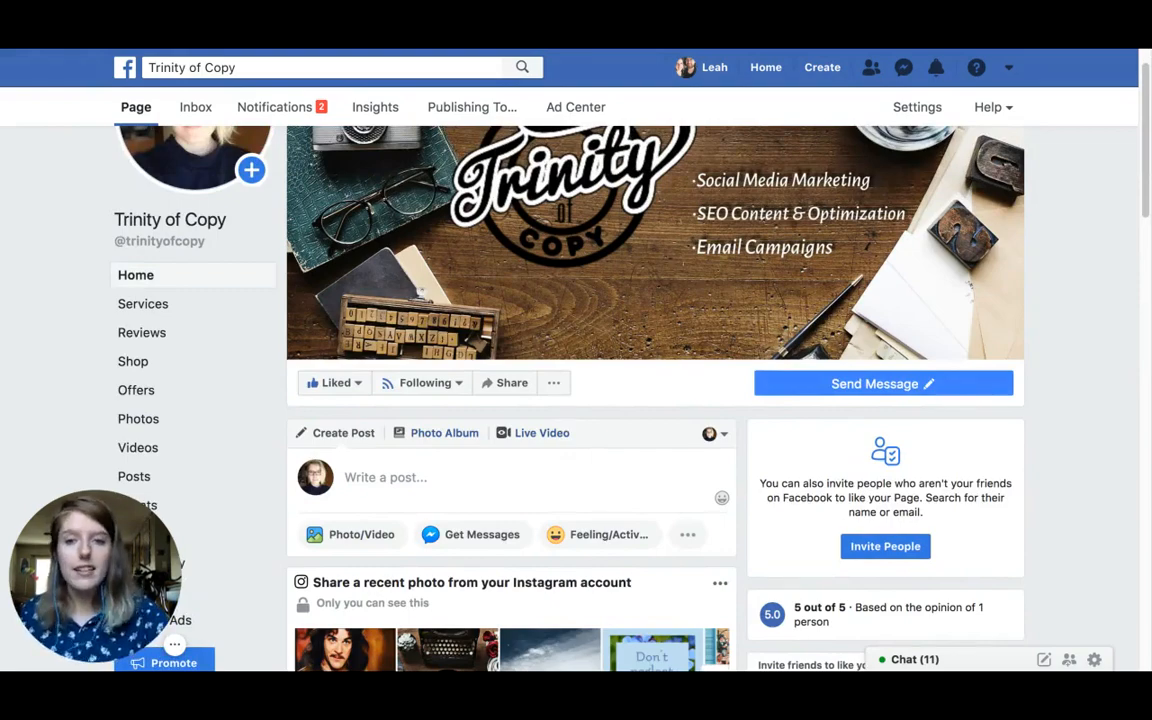
pyautogui.click(505, 488)
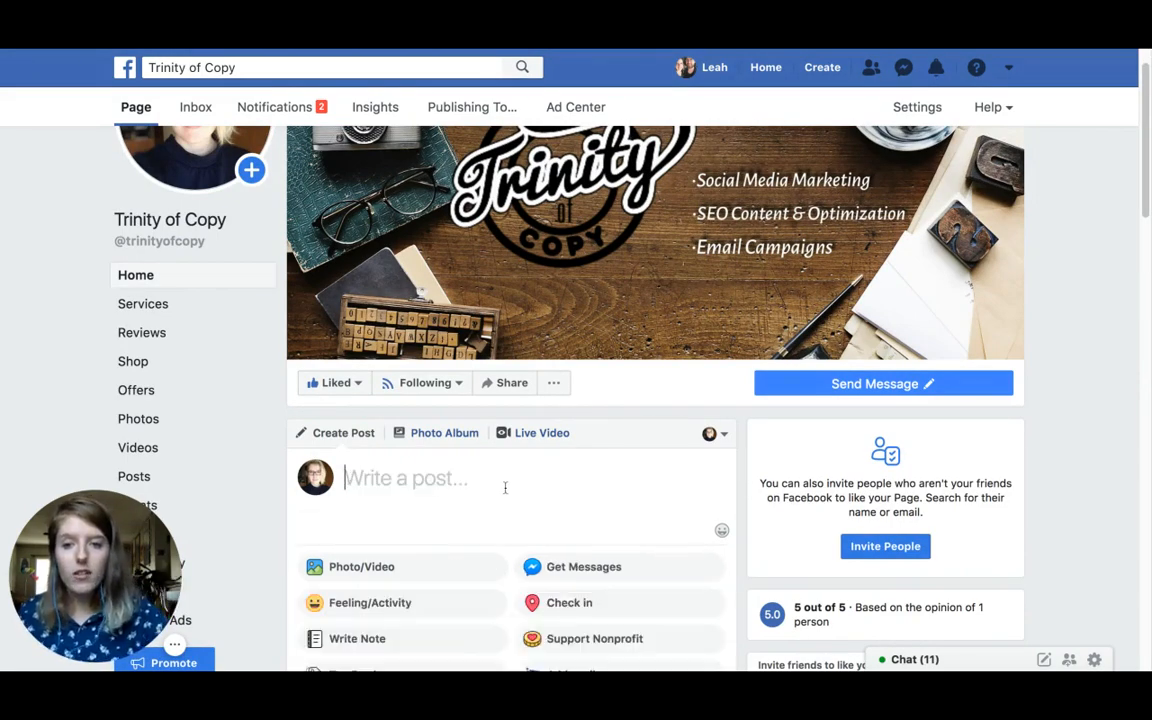
pyautogui.scroll(-5, 478, 490)
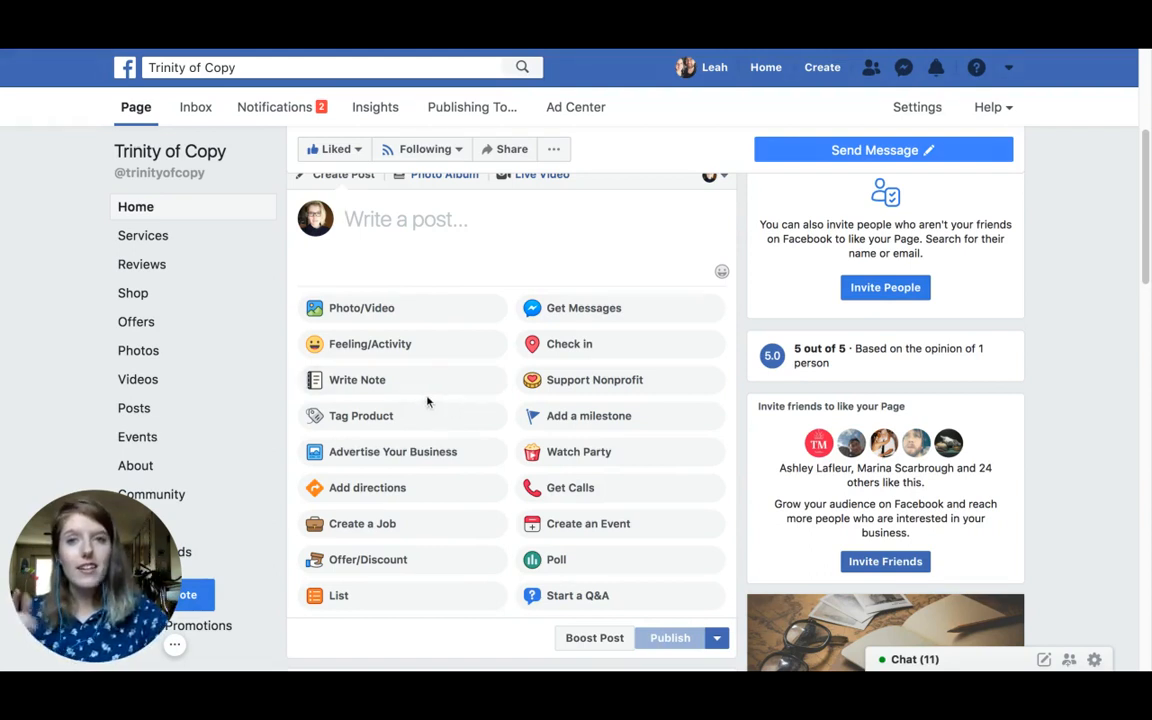
pyautogui.moveTo(174, 644)
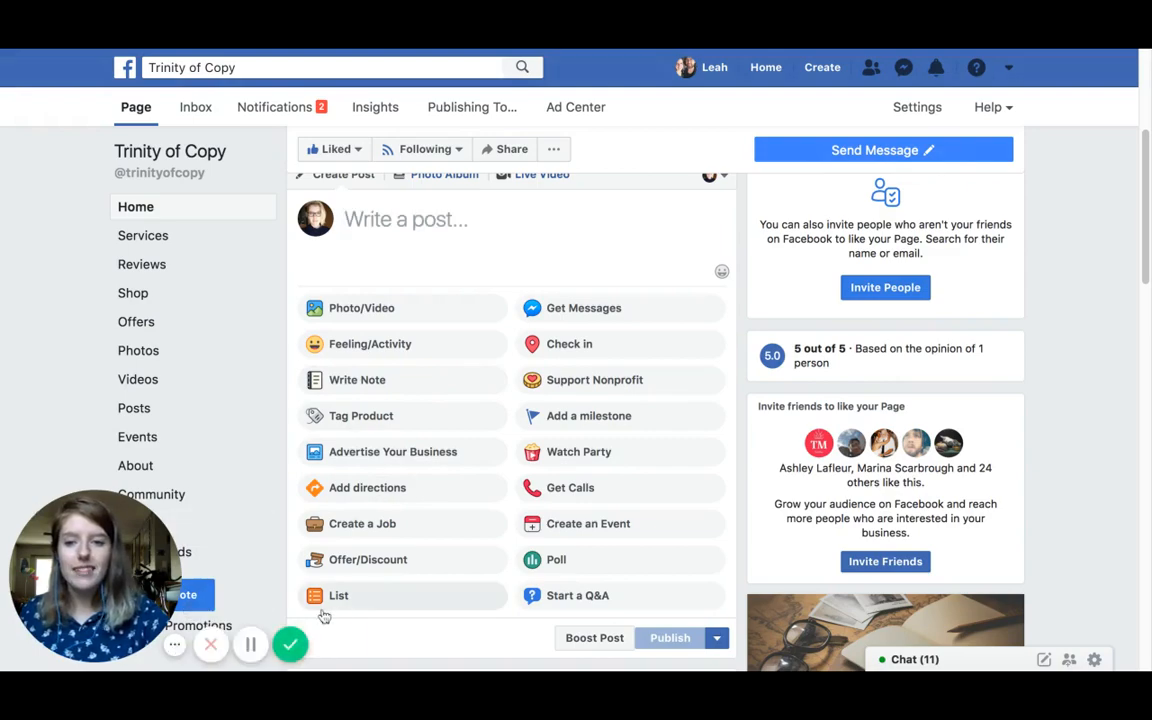